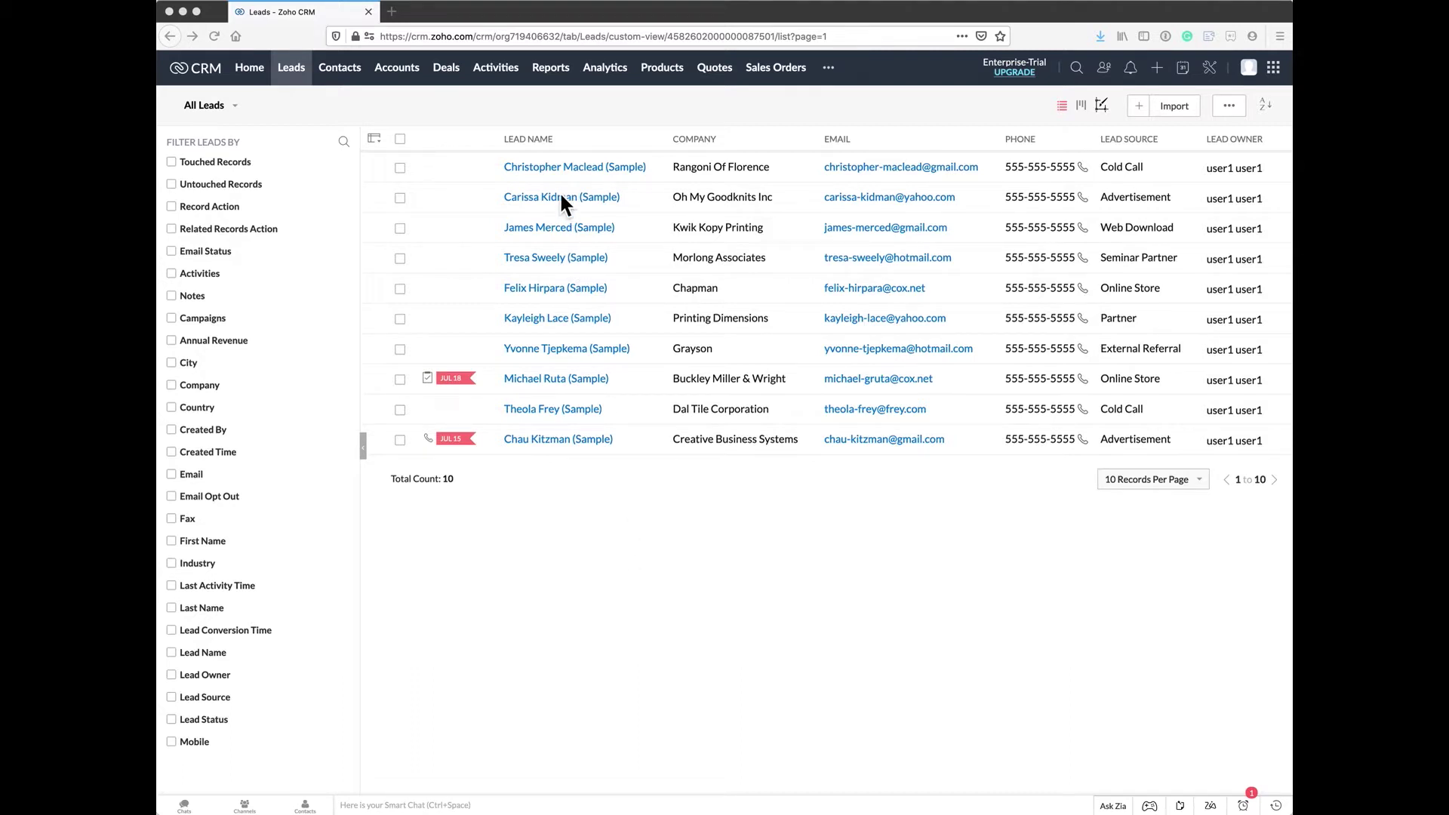
- Open the Creative Business Systems lead and scroll through its details to review the field layout
click(553, 445)
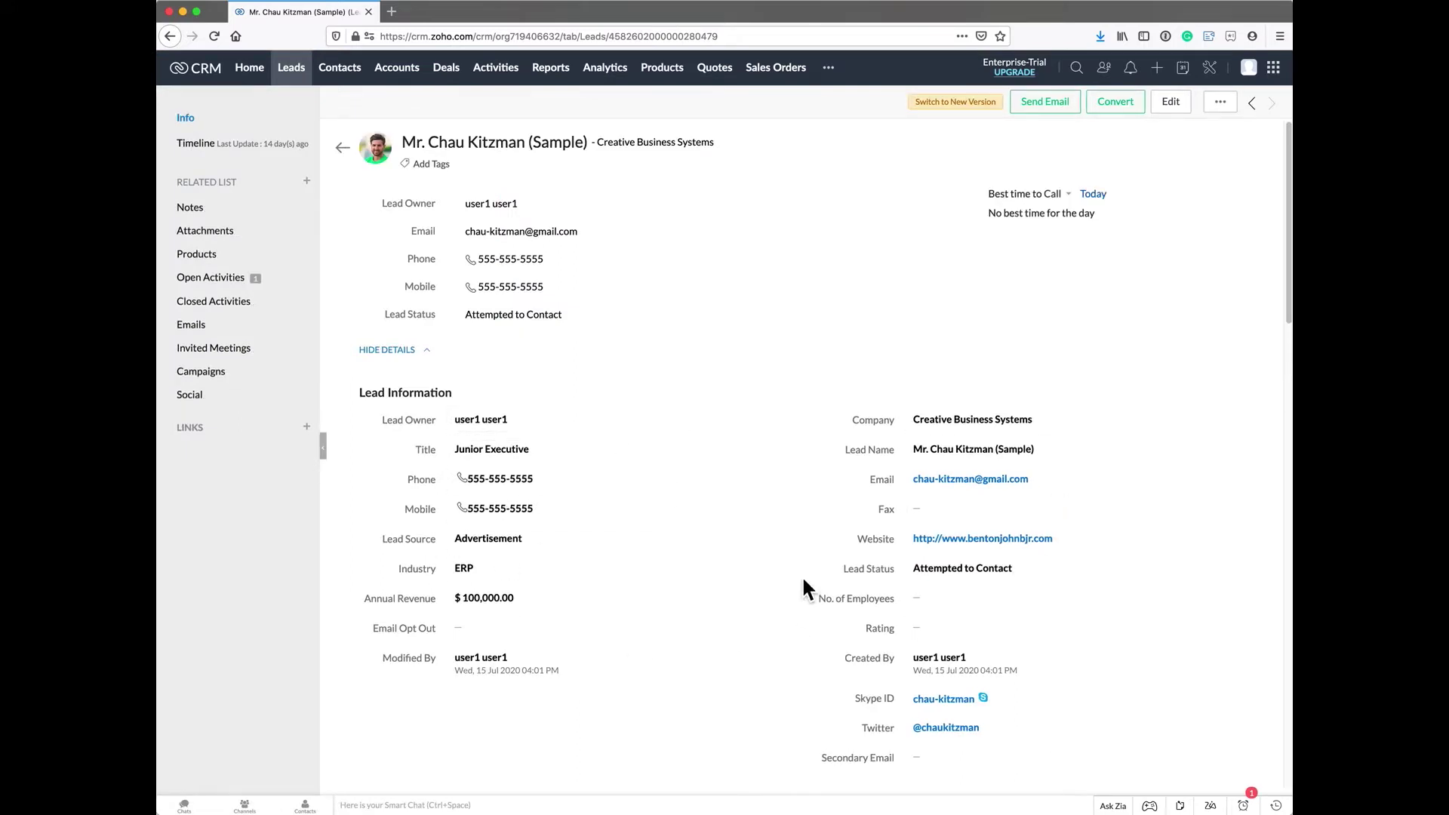
scroll(802, 575, down, 1)
scroll(812, 577, down, 2)
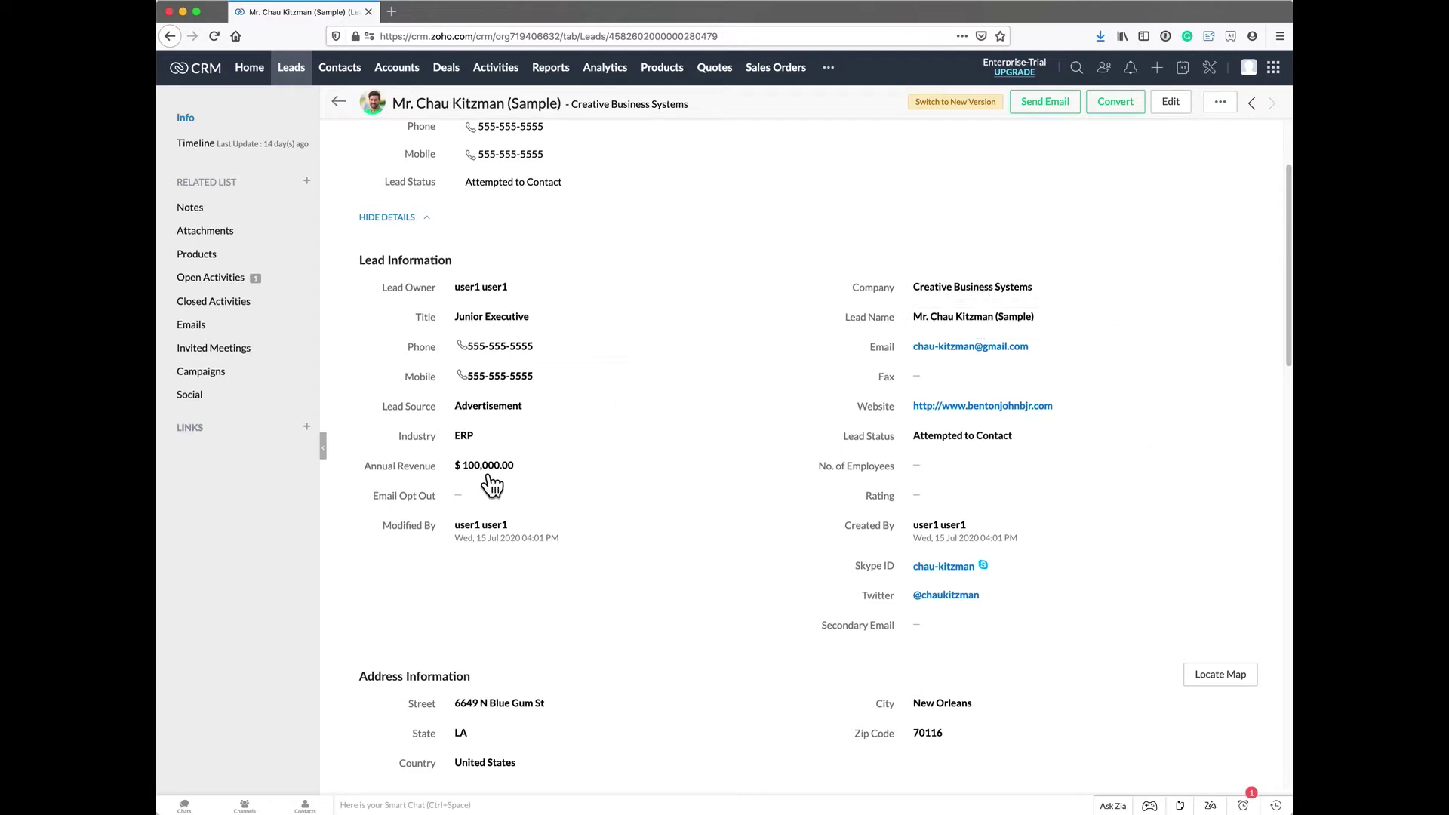
scroll(757, 592, down, 3)
scroll(684, 560, down, 3)
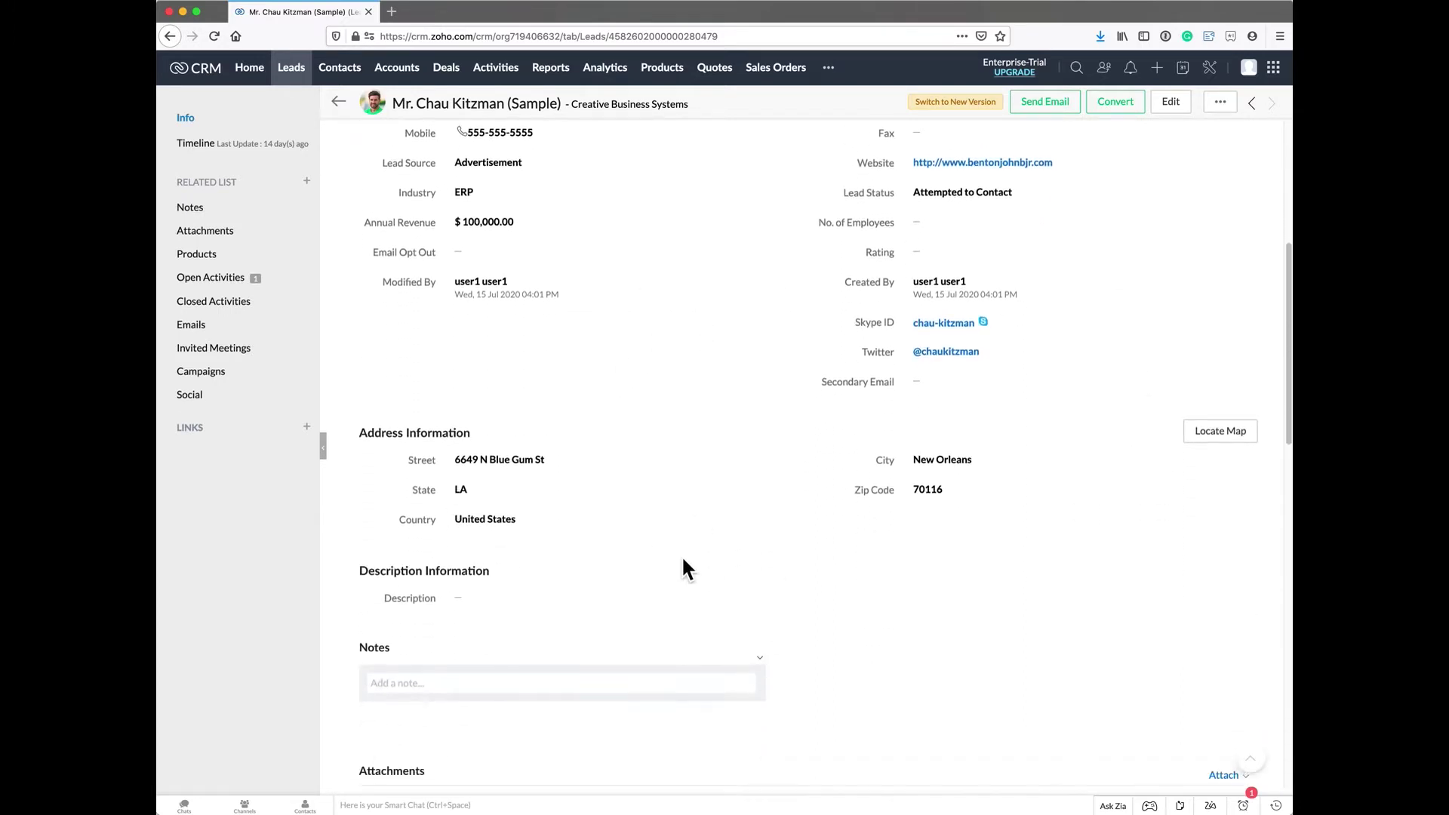
scroll(684, 568, up, 9)
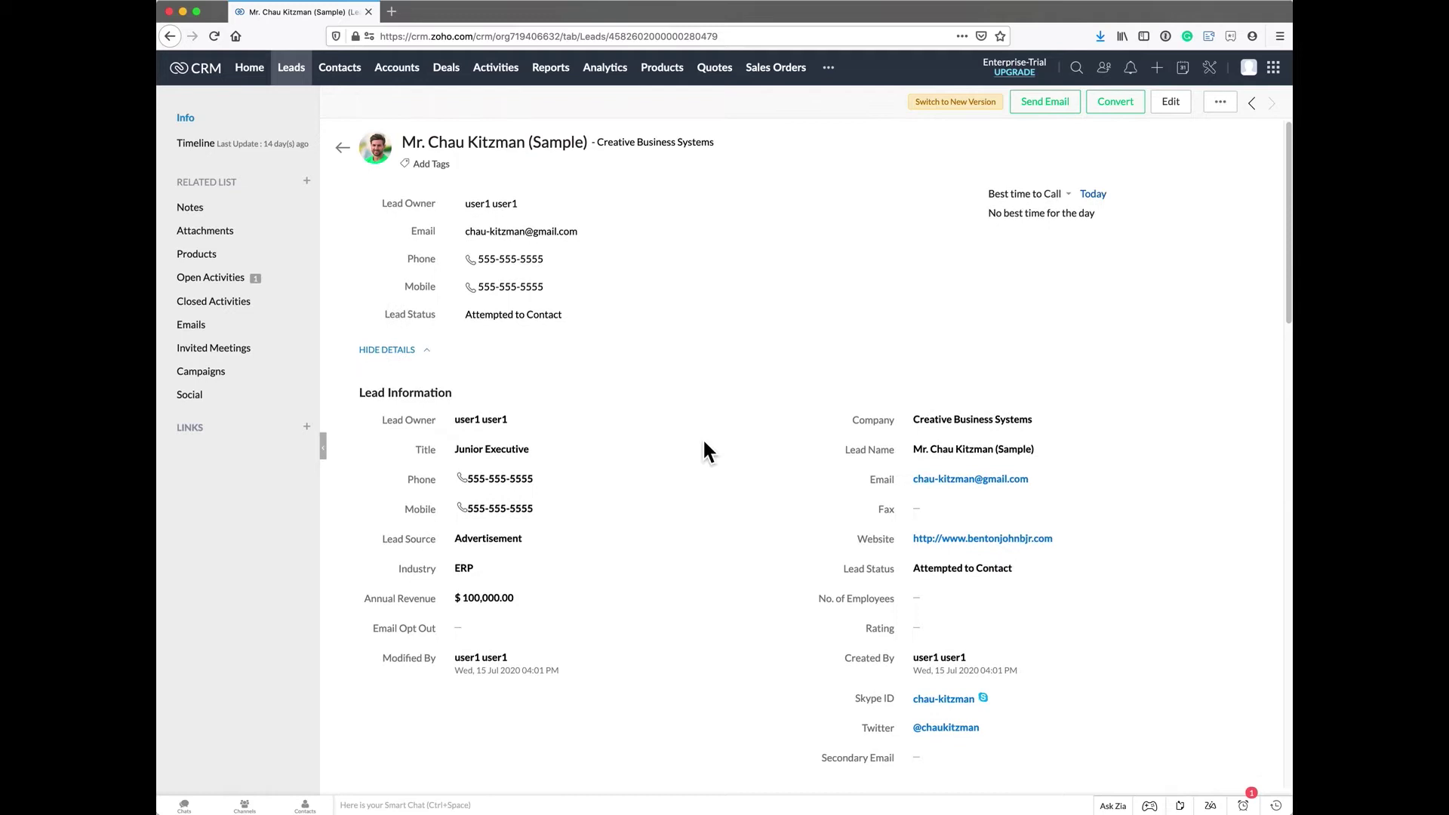
scroll(704, 438, down, 4)
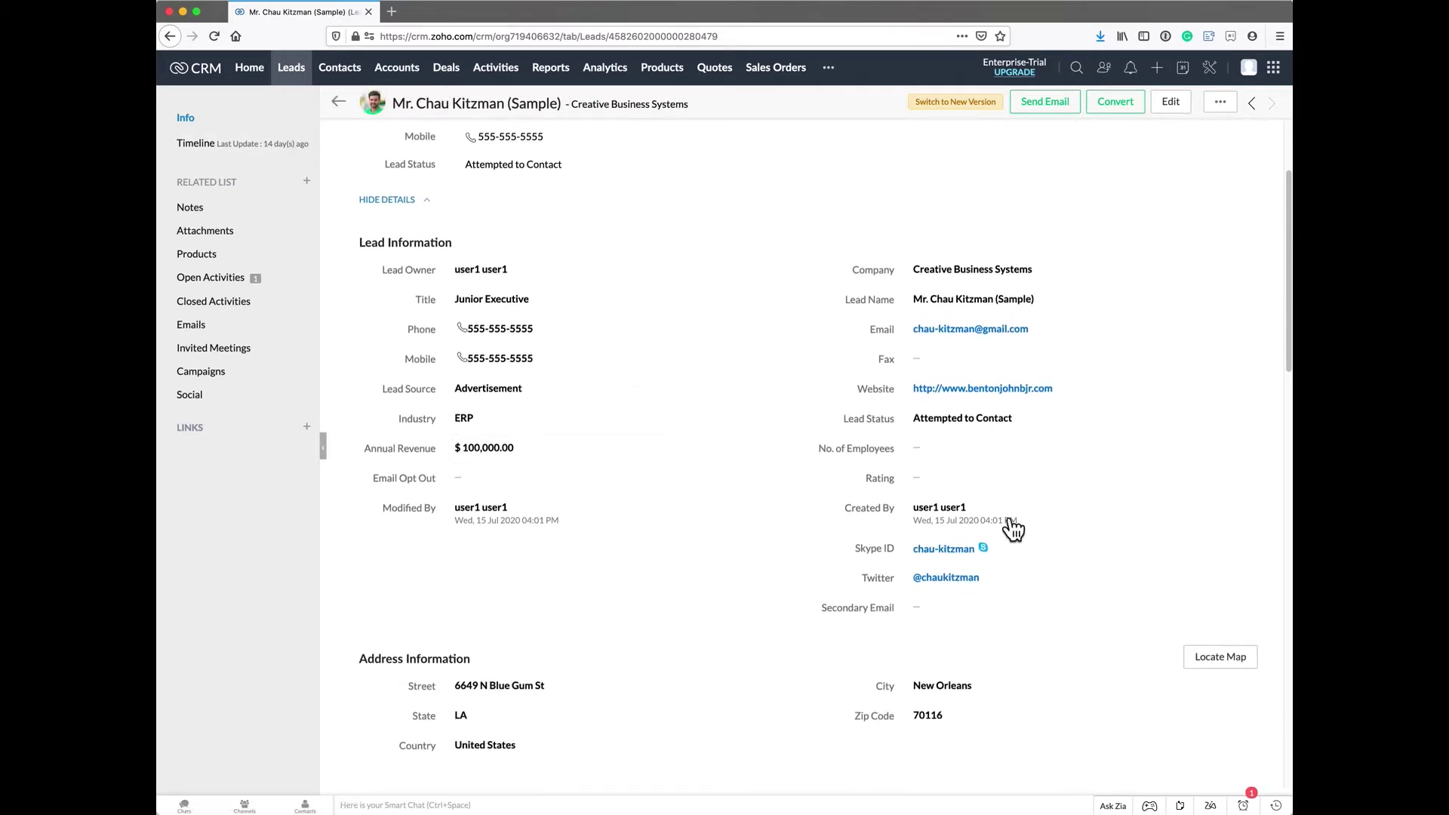
scroll(1126, 347, up, 2)
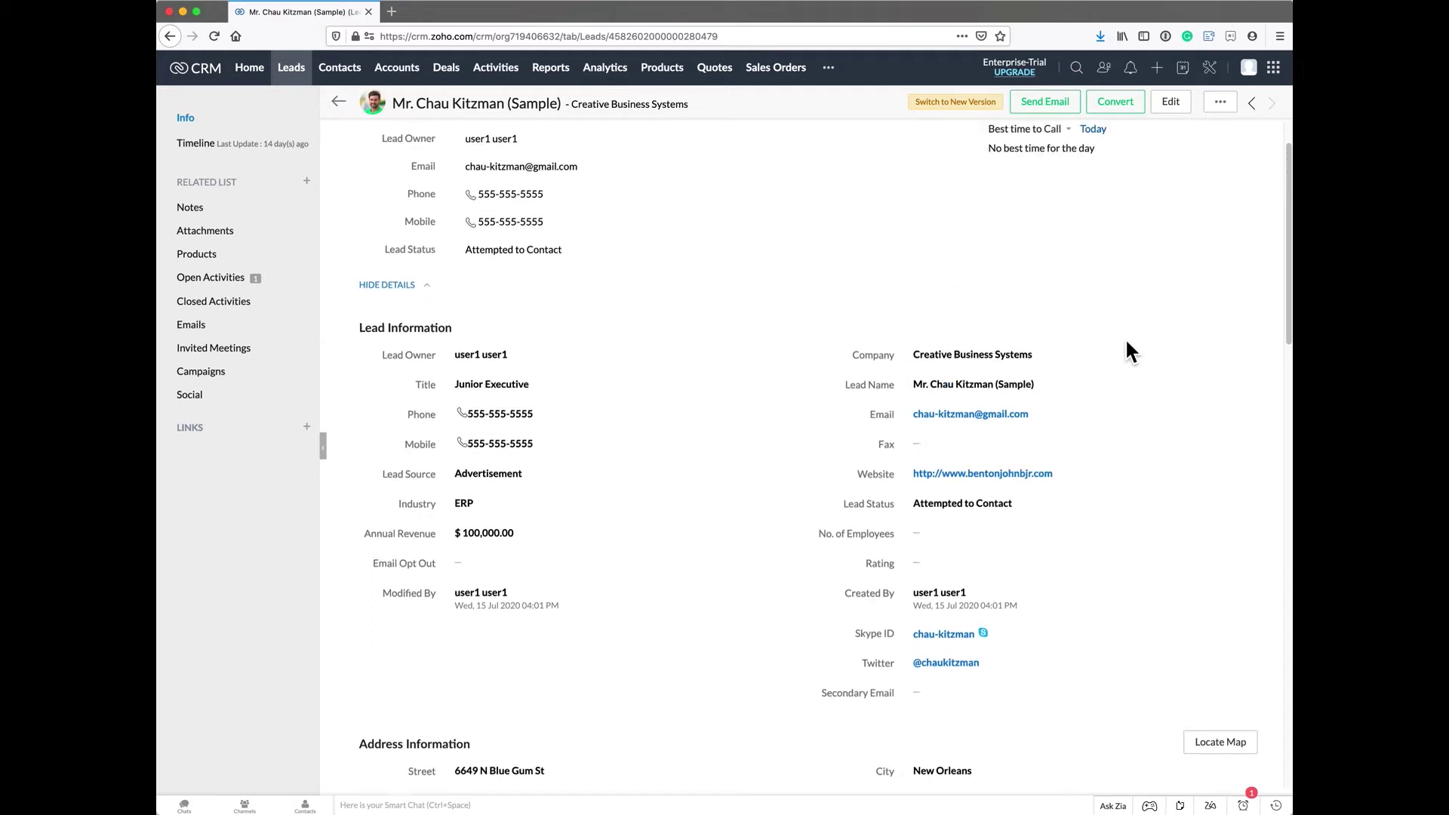
scroll(1127, 343, up, 2)
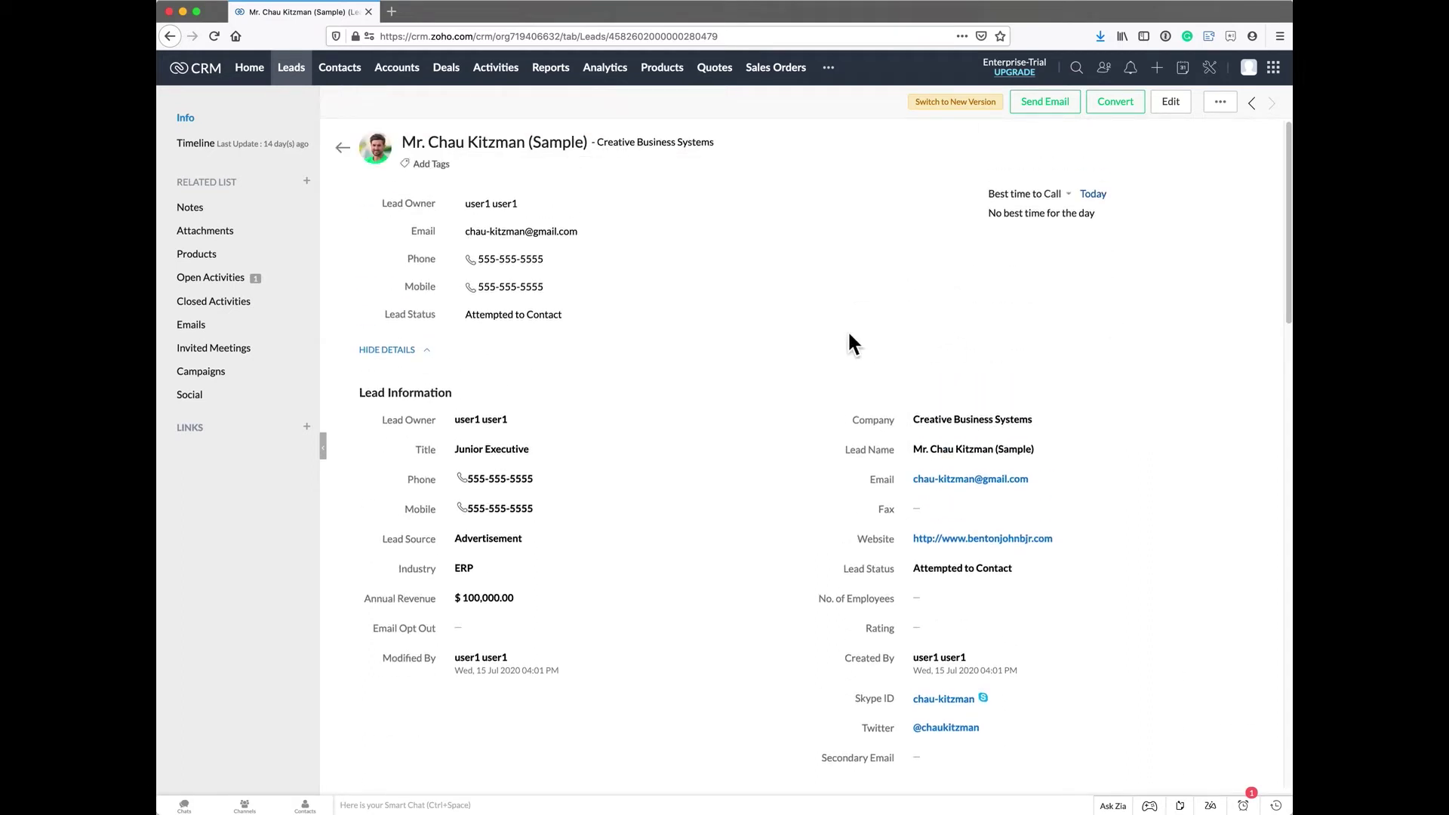
- Open the Leads module's Standard layout in Module Builder through Setup > Modules and Fields
click(1220, 104)
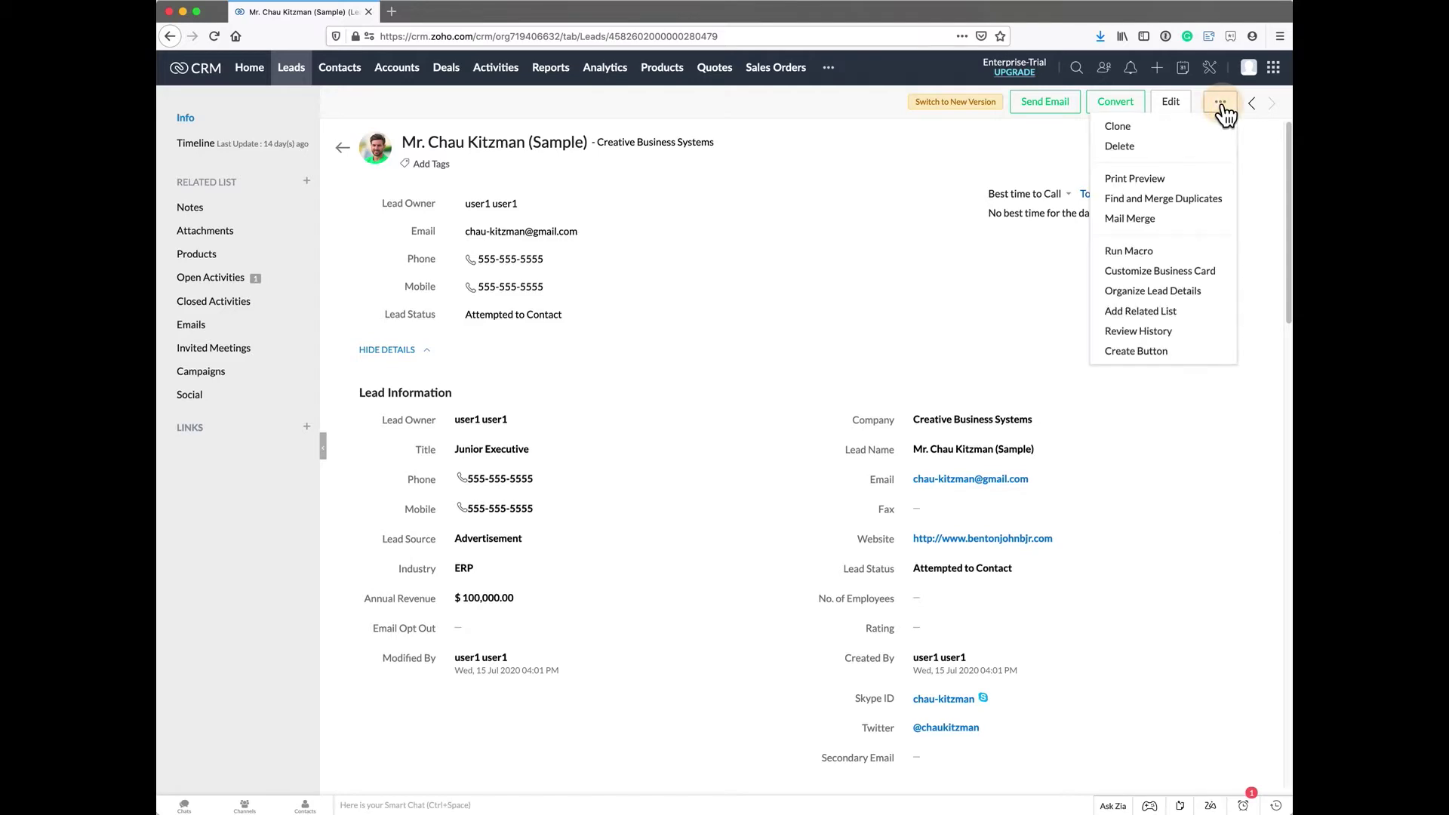
click(1210, 70)
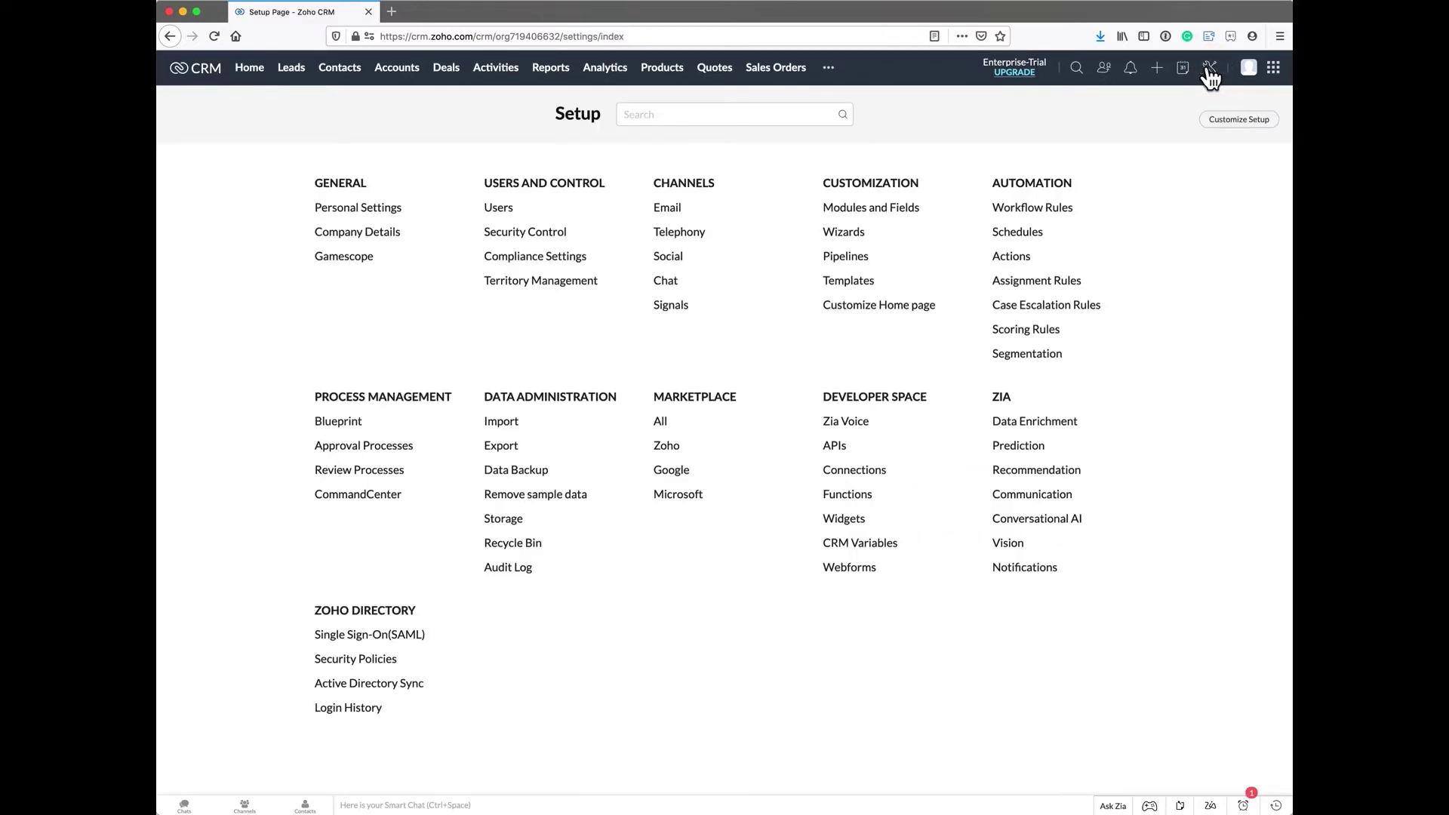
click(874, 210)
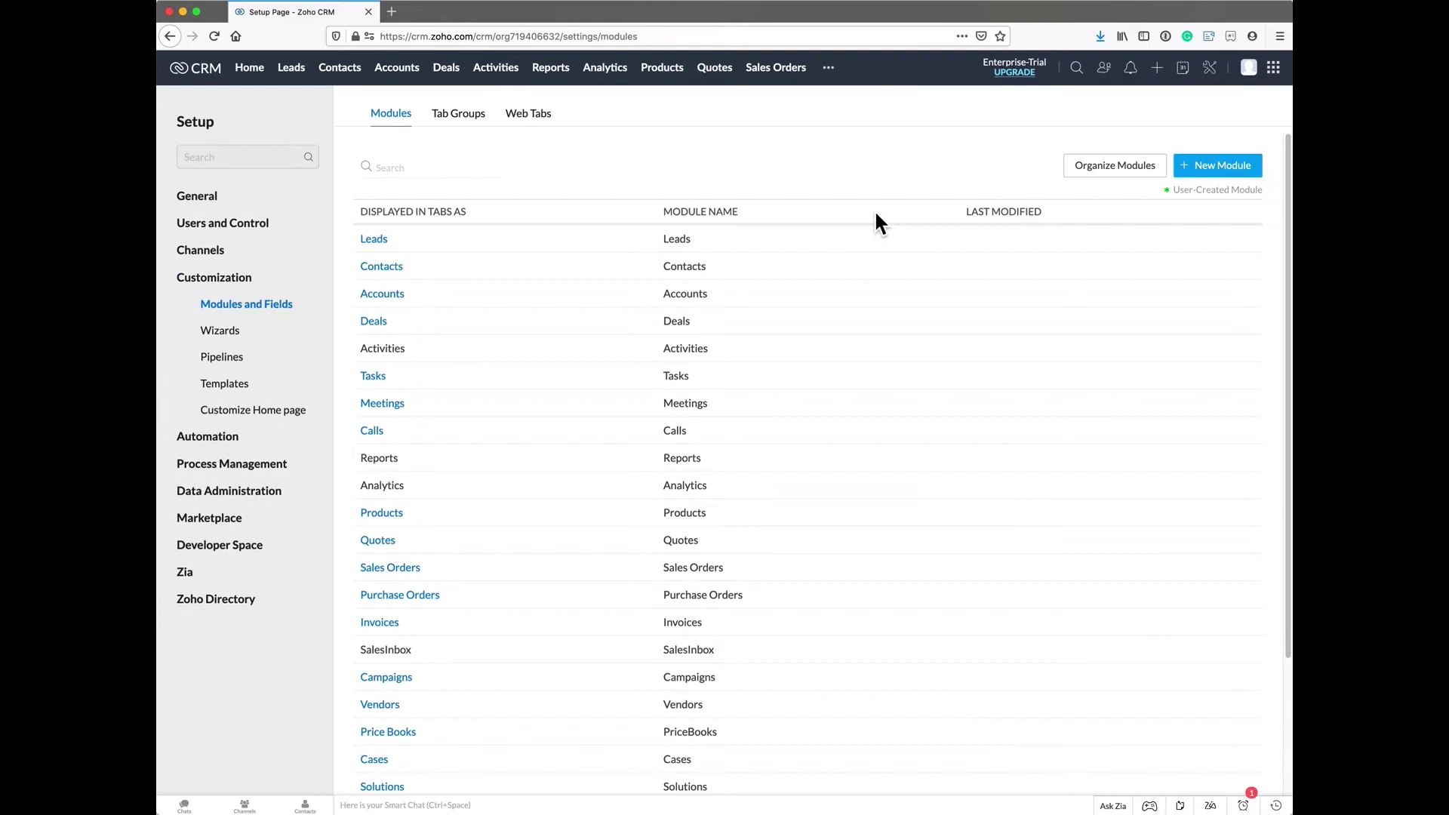
click(373, 240)
click(405, 314)
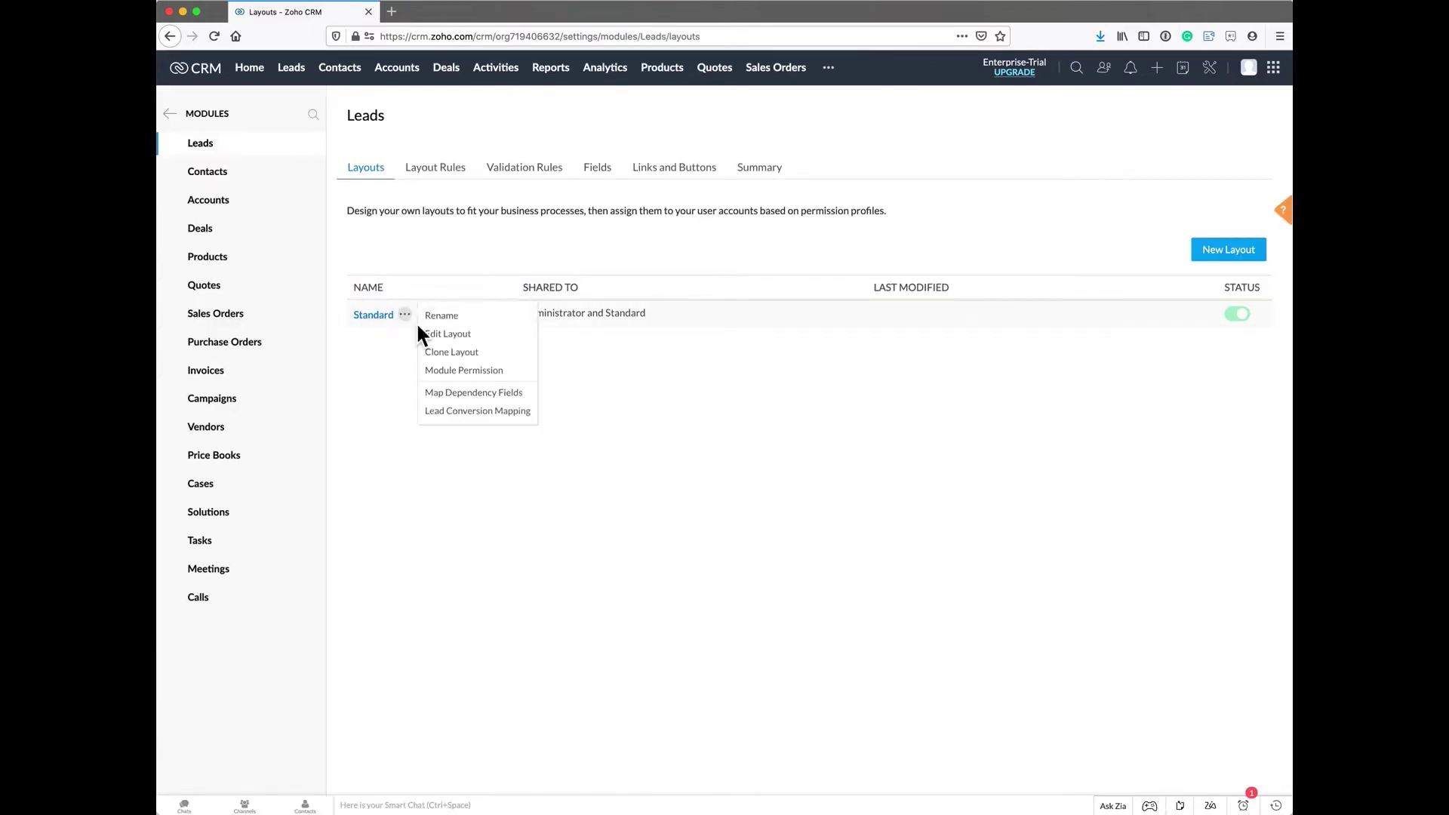
click(373, 317)
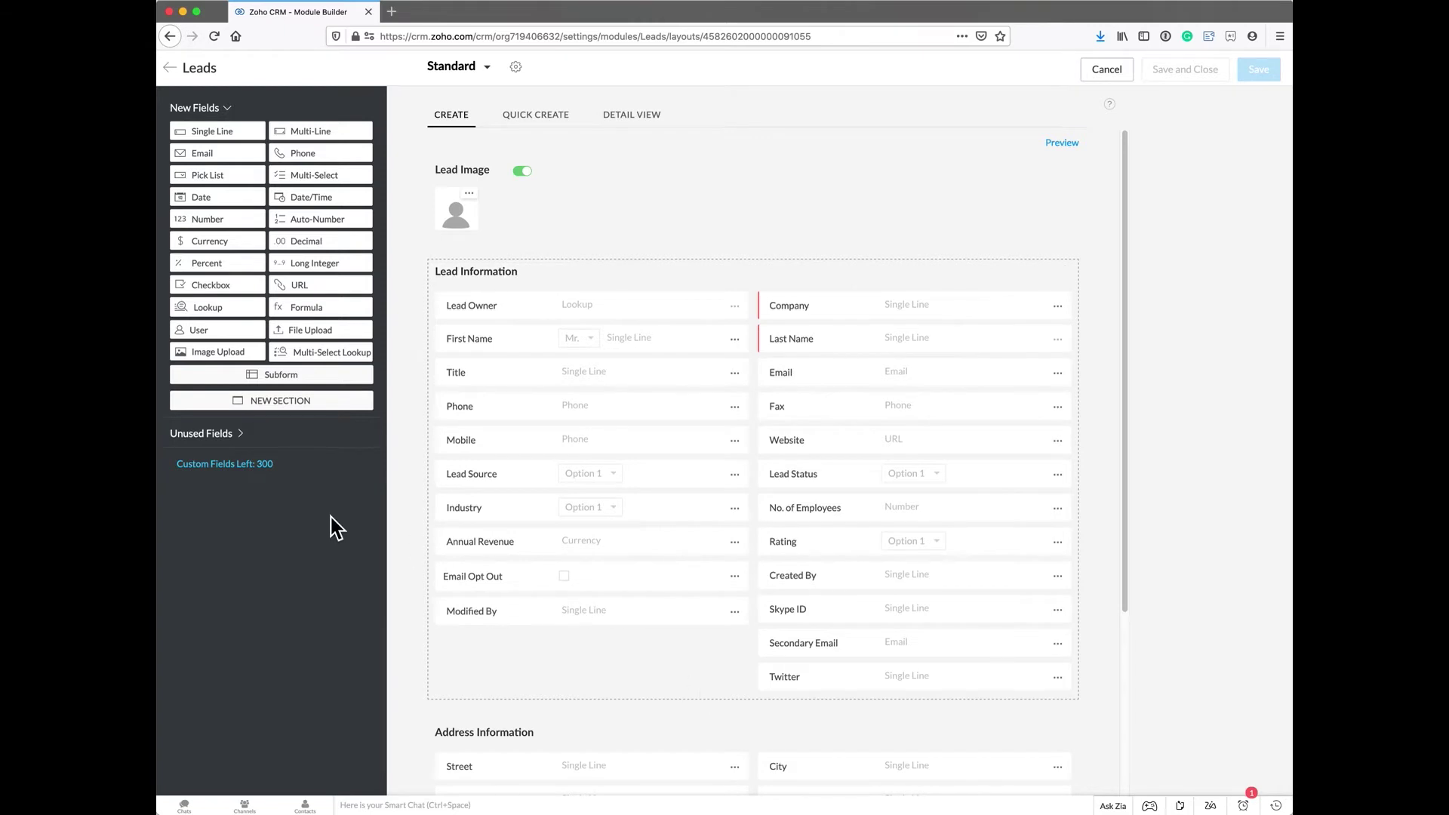
- Add a new section to the Leads form and name it 'Record Data'
drag(282, 404, 699, 296)
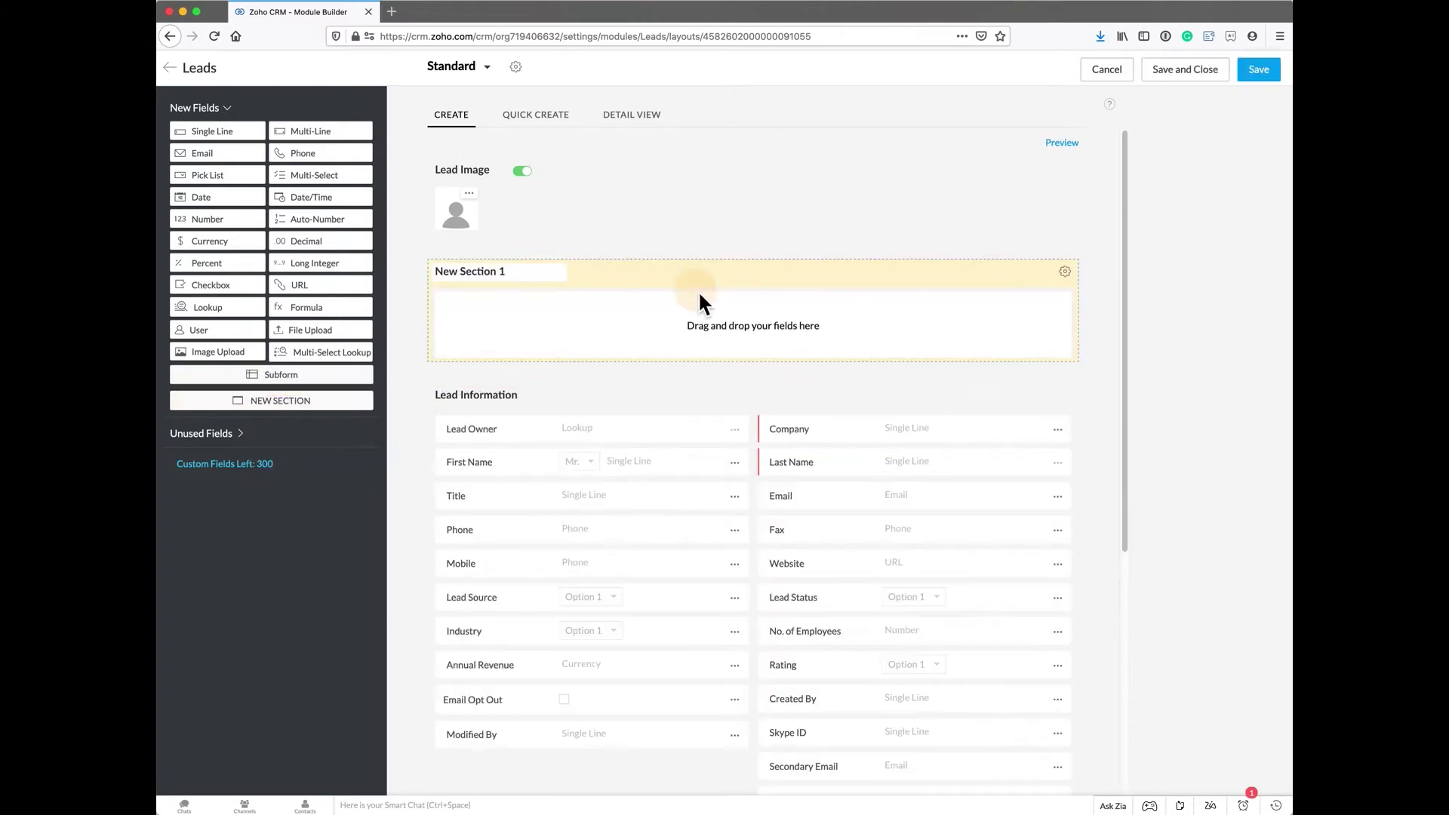
triple_click(519, 274)
text(Record Data)
- Move Lead Owner, Modified By and Created By into Record Data, then place it below Description Information
drag(634, 433, 631, 310)
drag(598, 705, 614, 350)
scroll(880, 686, down, 3)
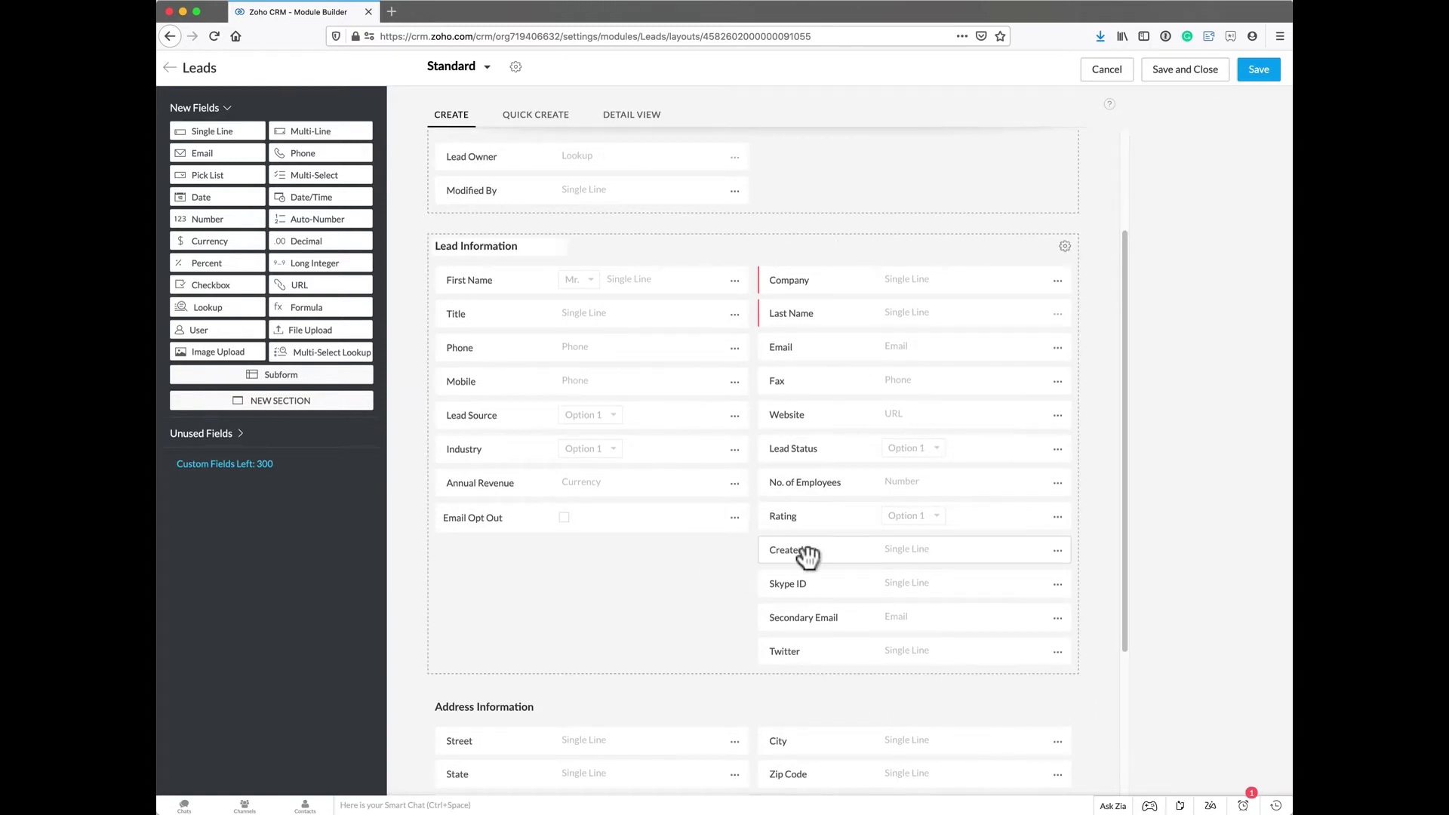
drag(808, 556, 794, 173)
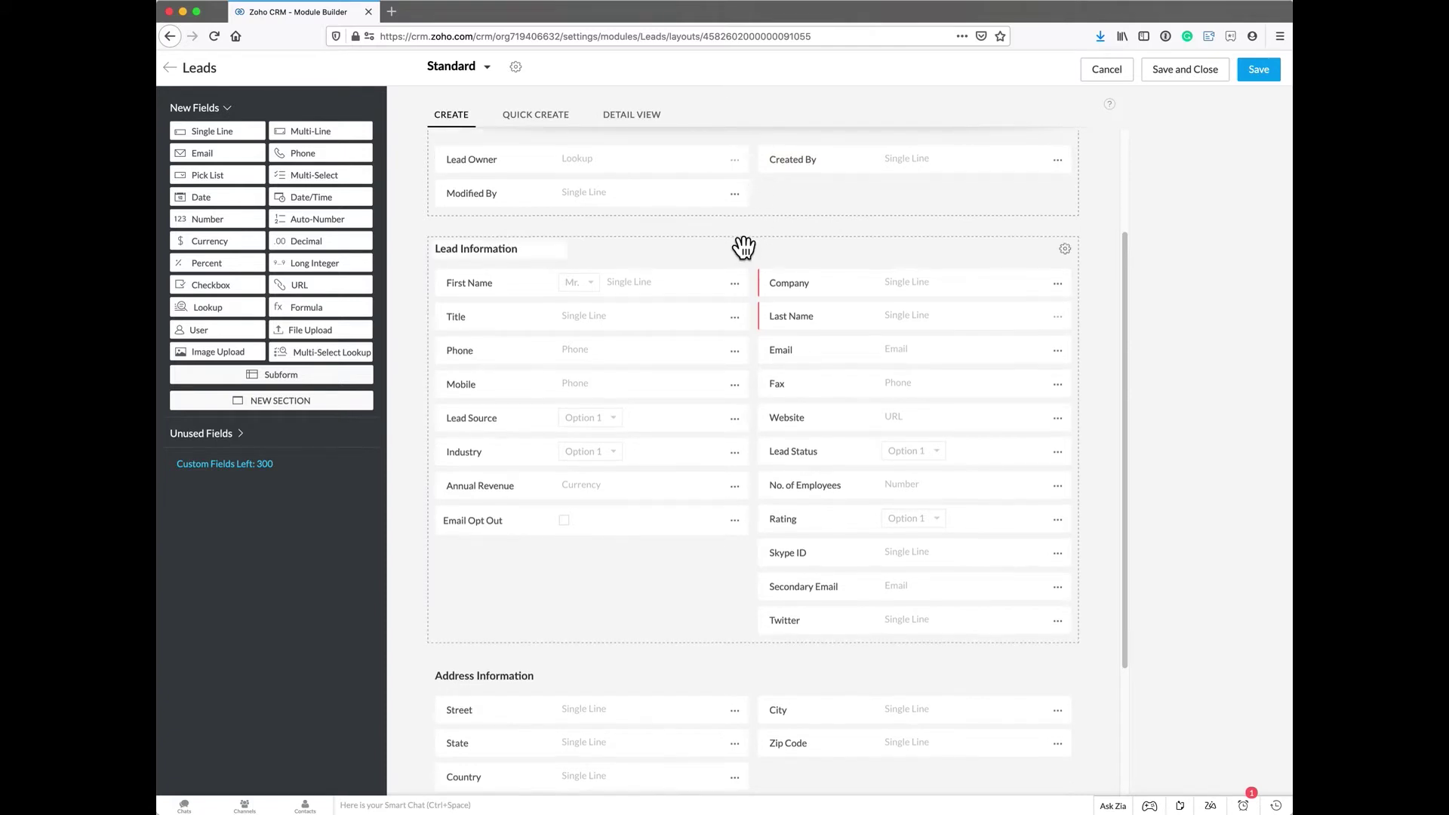
scroll(742, 249, up, 3)
drag(724, 237, 709, 658)
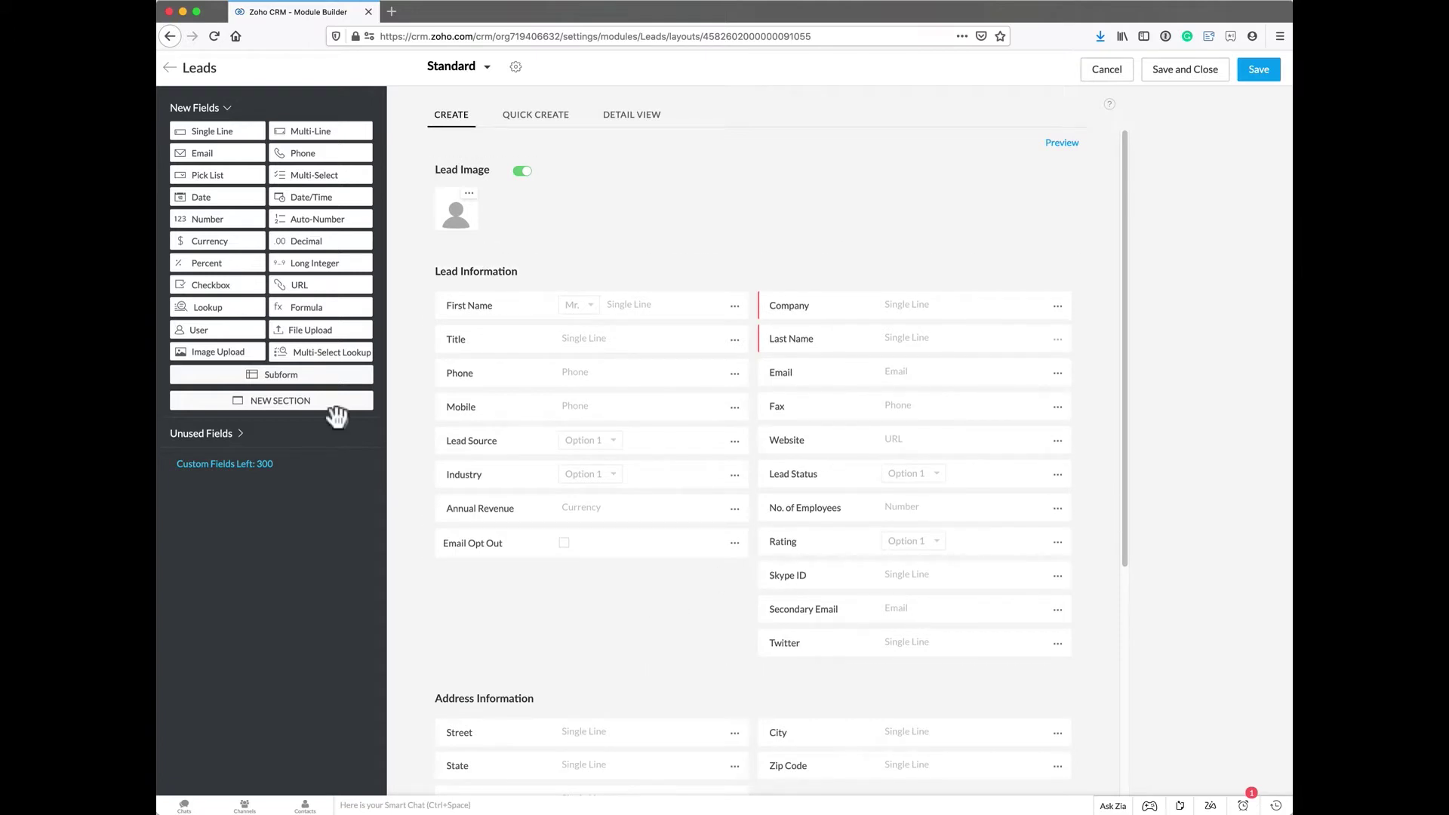
- Add a new section above Lead Information and name it 'Contact Info'
drag(207, 406, 533, 269)
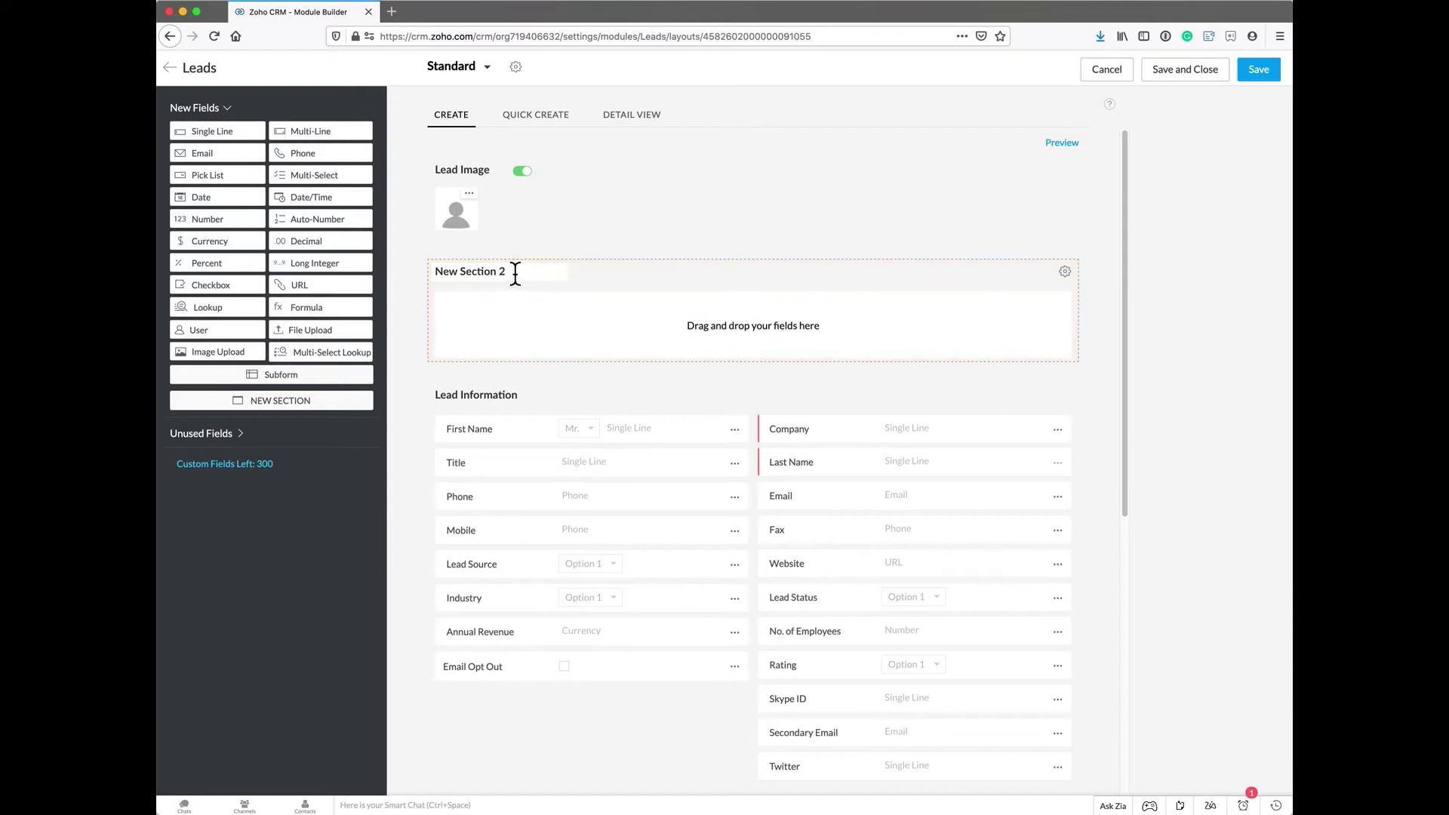
click(514, 272)
text(Contact Info)
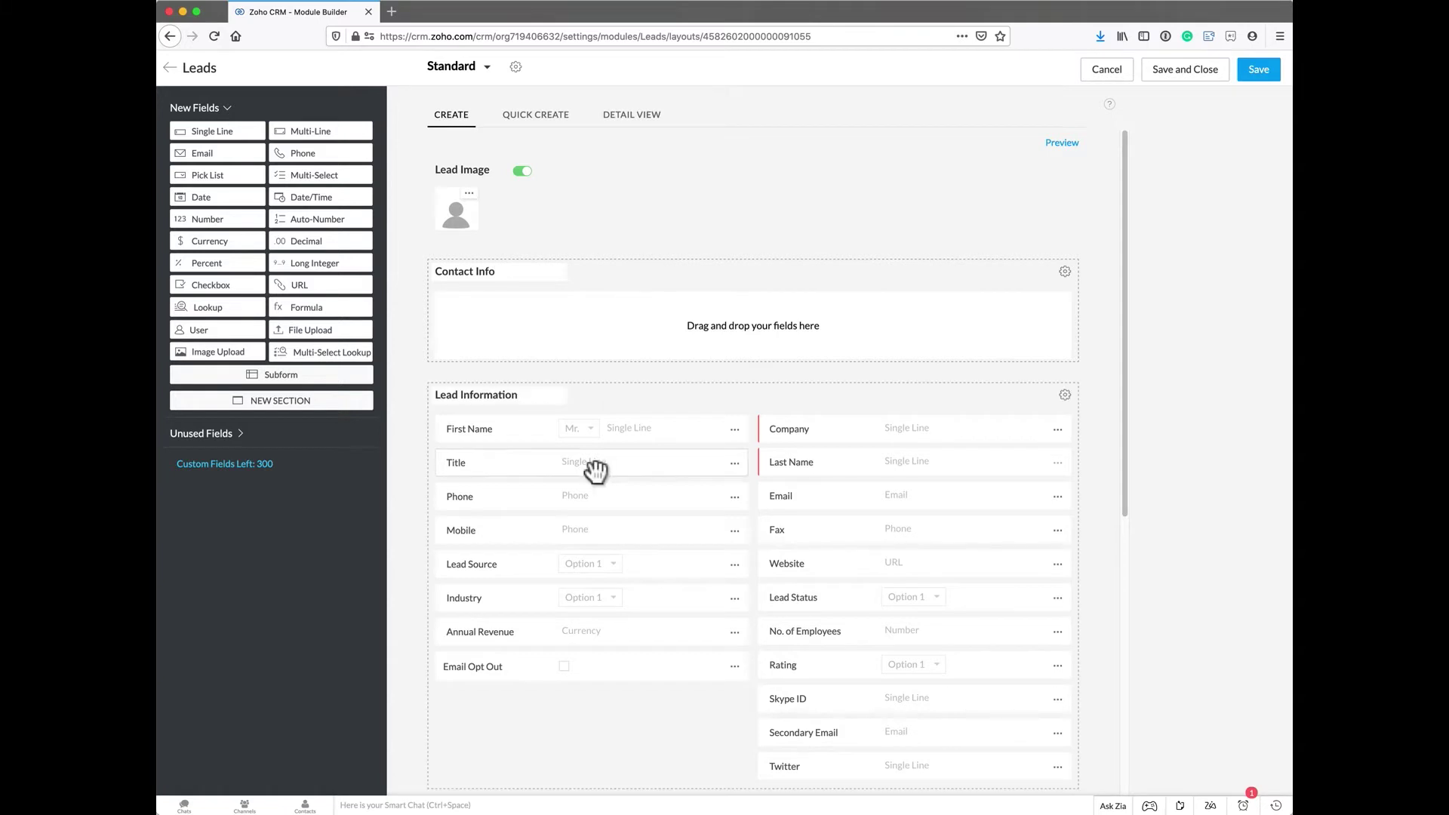
- Move Phone, Email Opt Out, Fax, Mobile, Email and Twitter into Contact Info
drag(562, 498, 569, 310)
drag(650, 637, 972, 315)
drag(886, 521, 558, 347)
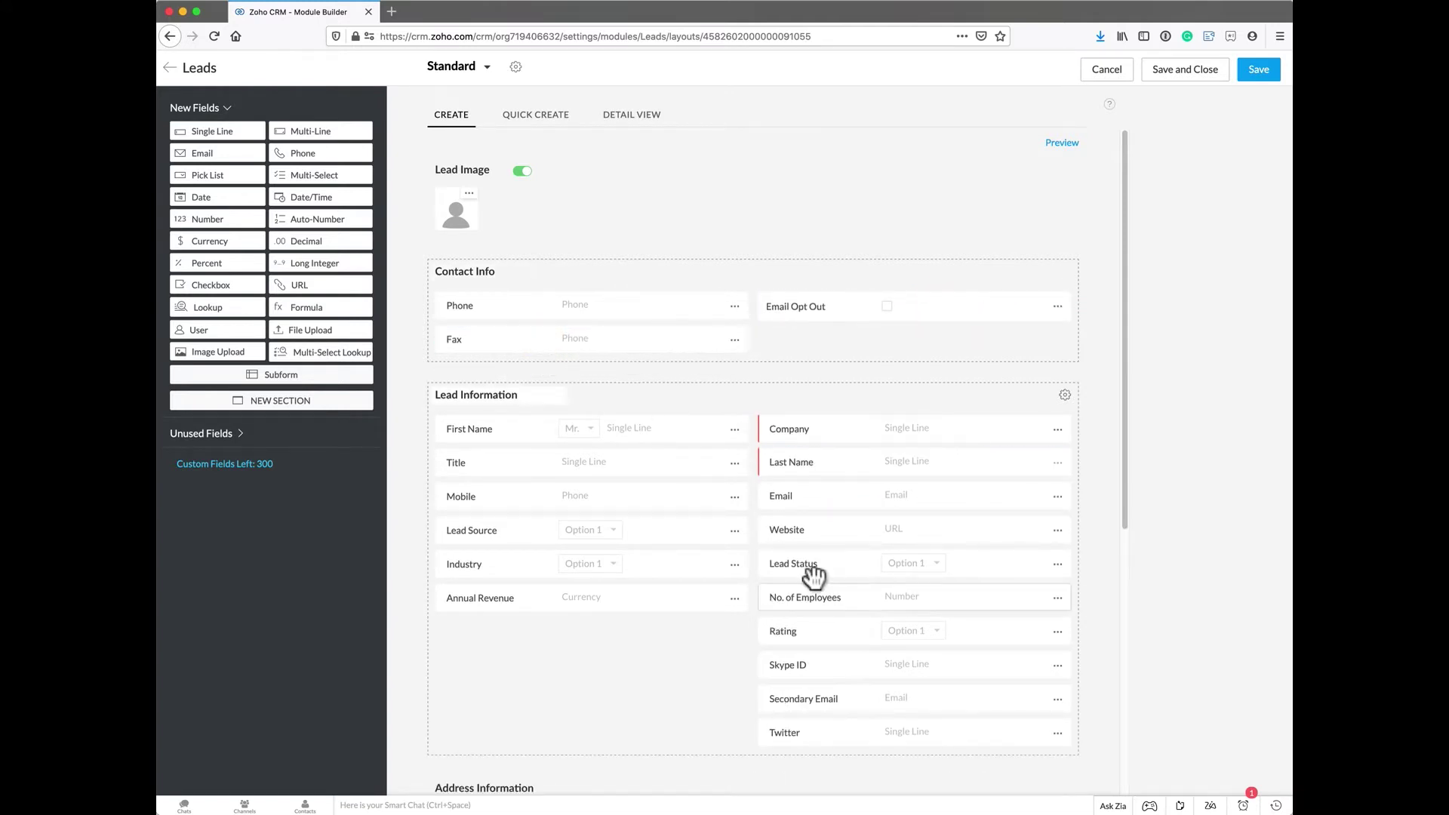
drag(629, 500, 633, 346)
drag(850, 542, 844, 314)
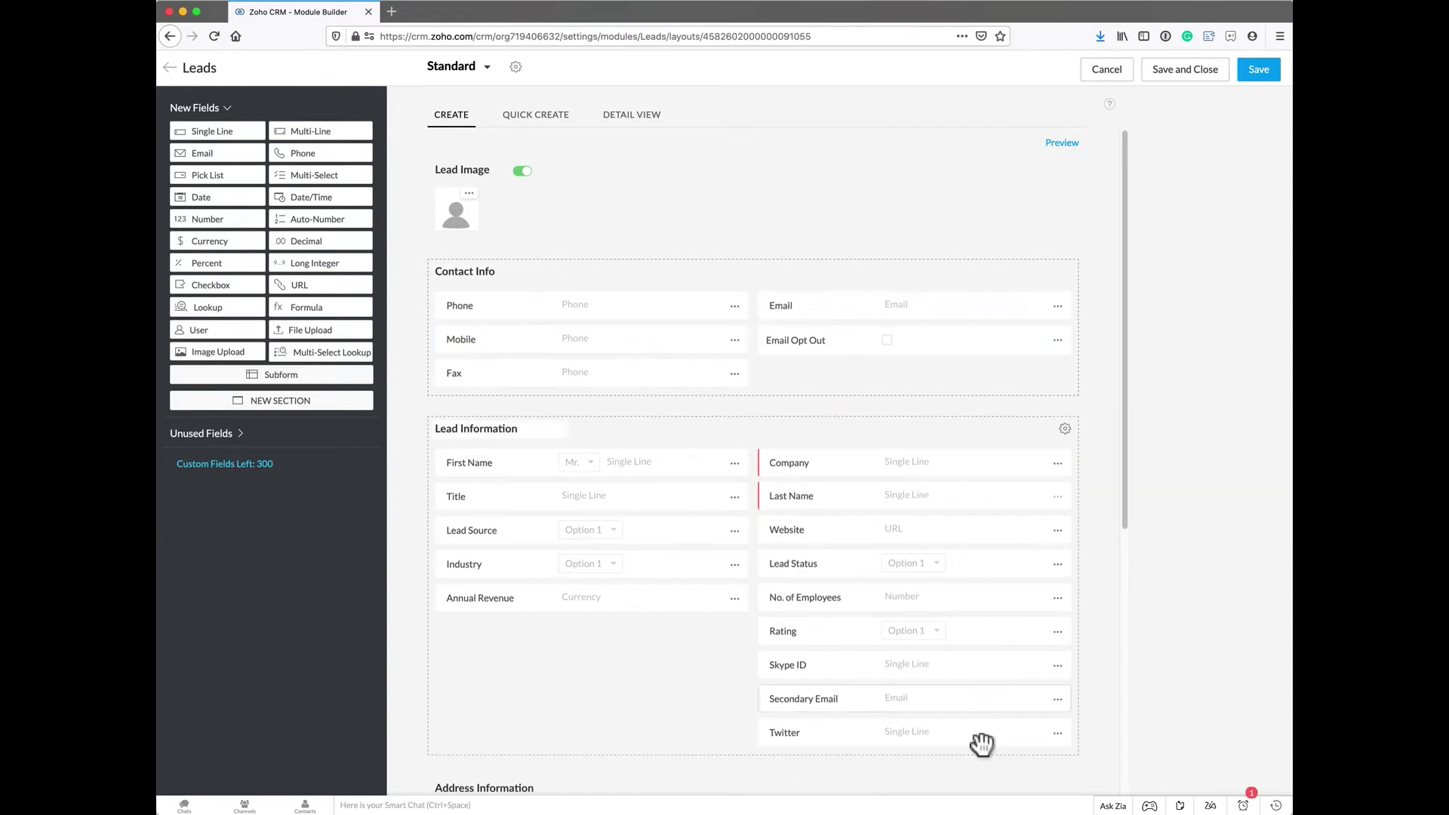
drag(945, 723, 951, 525)
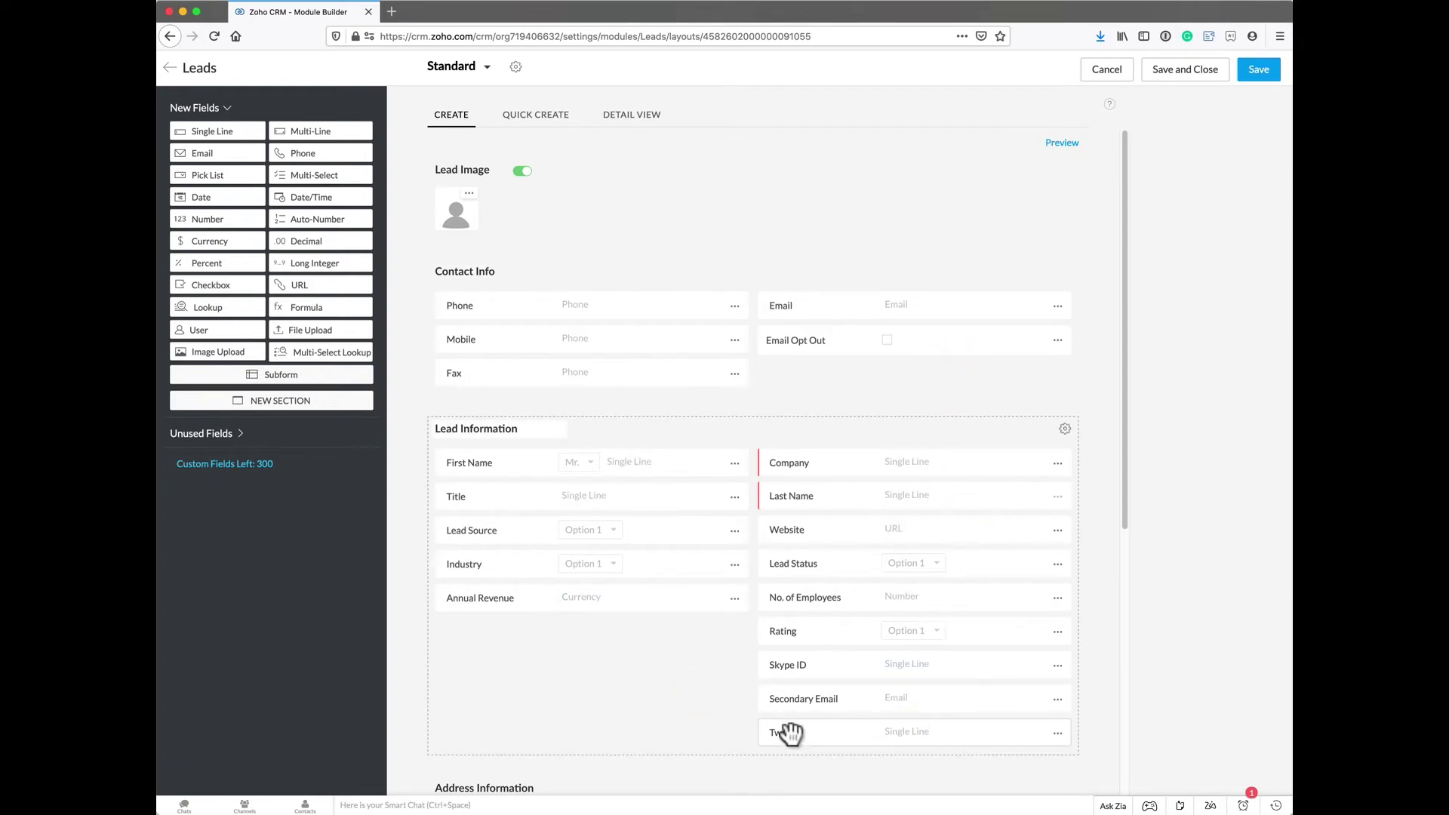
drag(786, 732, 873, 375)
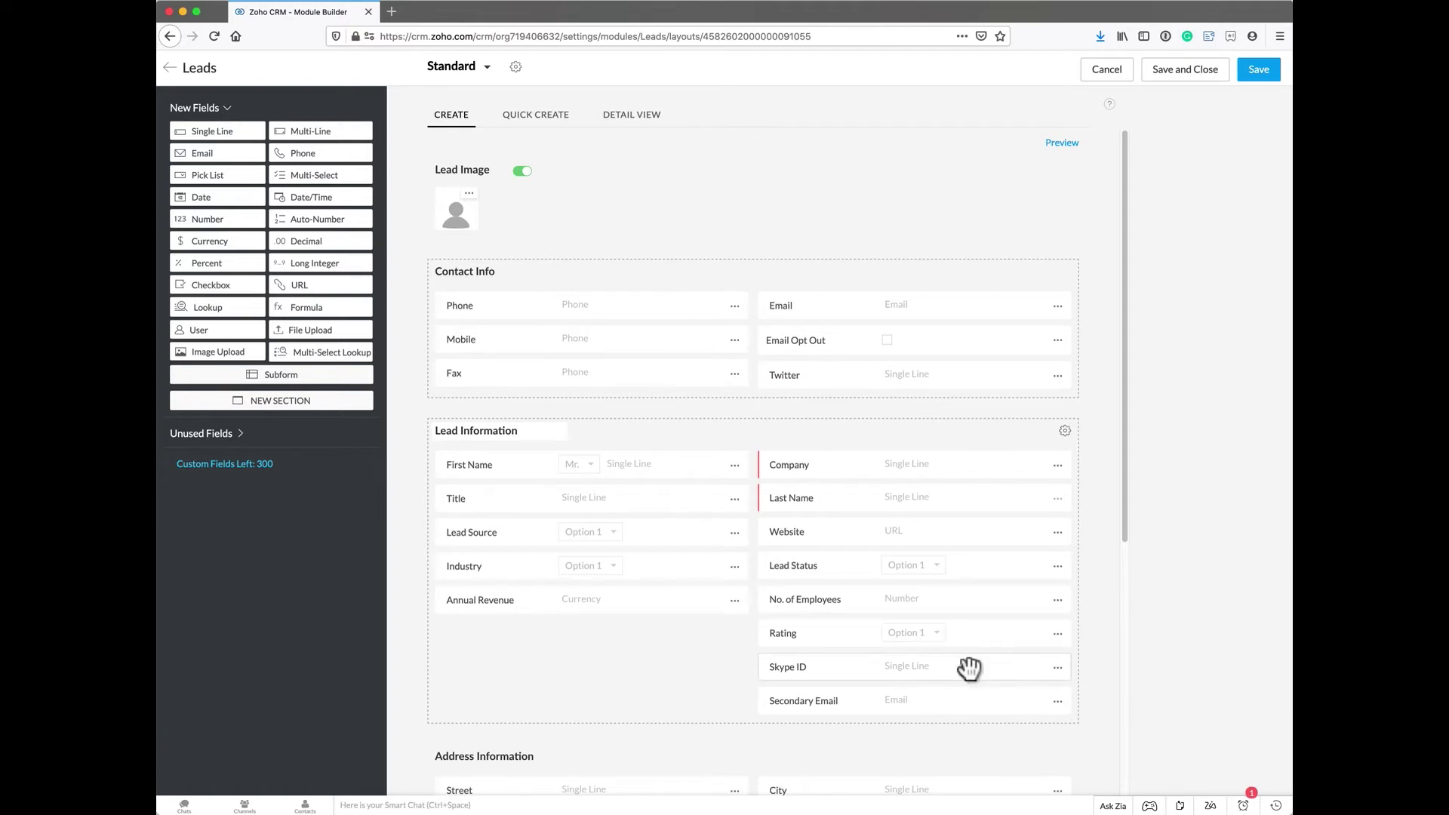
- Delete the Skype ID field, drag Secondary Email into Contact Info, and place Contact Info under Lead Information
click(1057, 668)
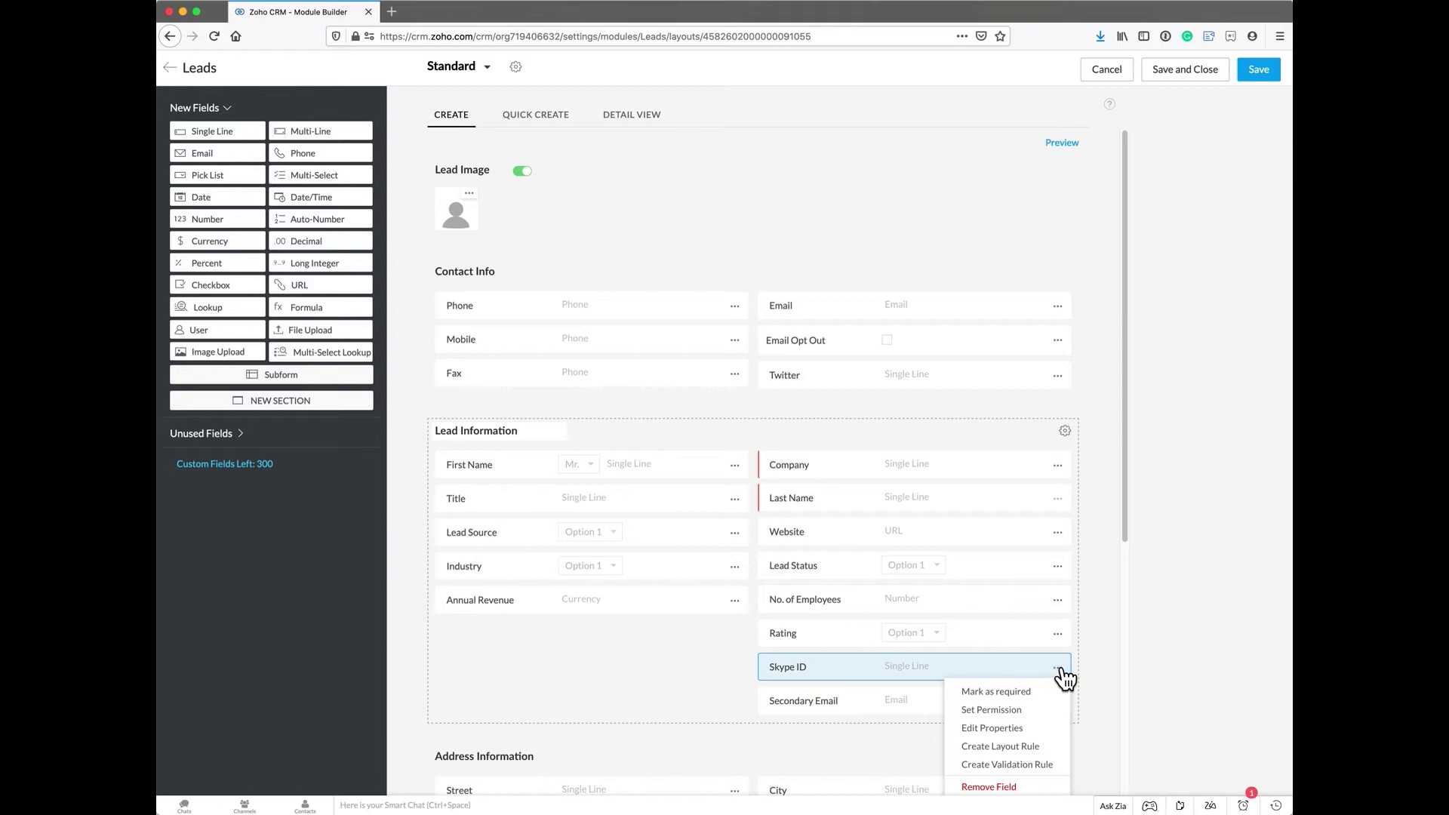
click(1002, 790)
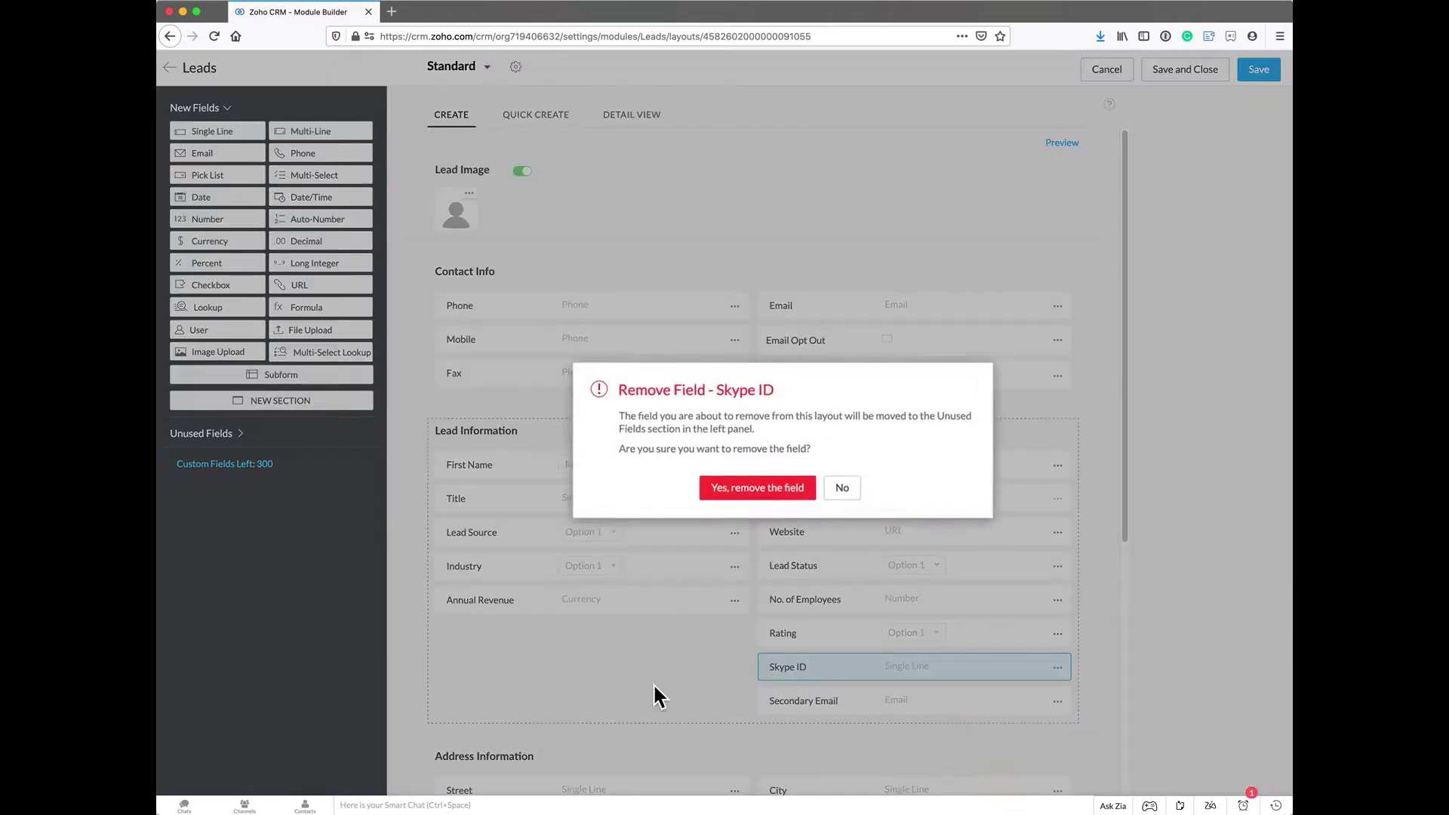
click(767, 489)
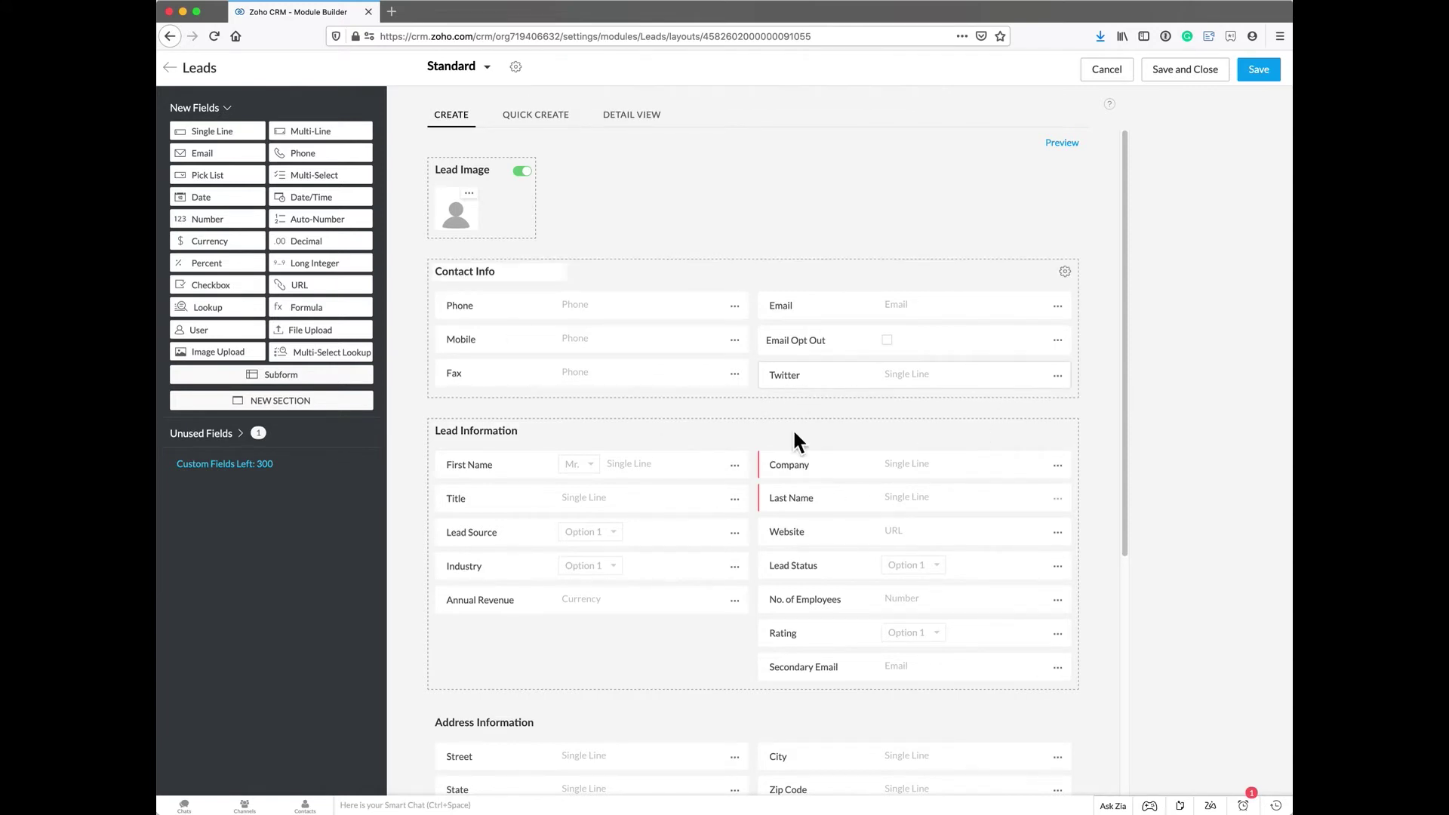
drag(818, 667, 809, 340)
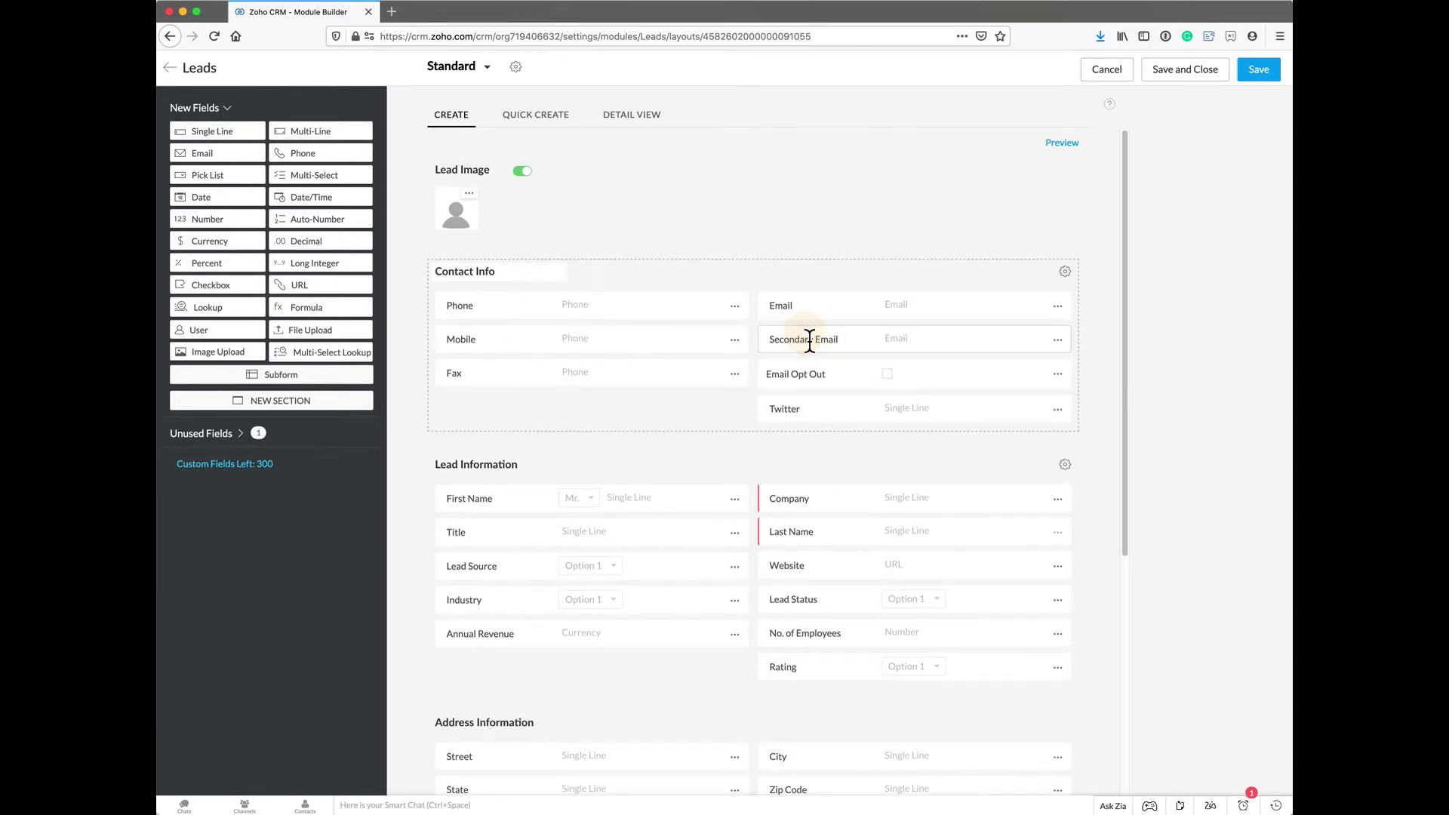
drag(637, 272, 631, 423)
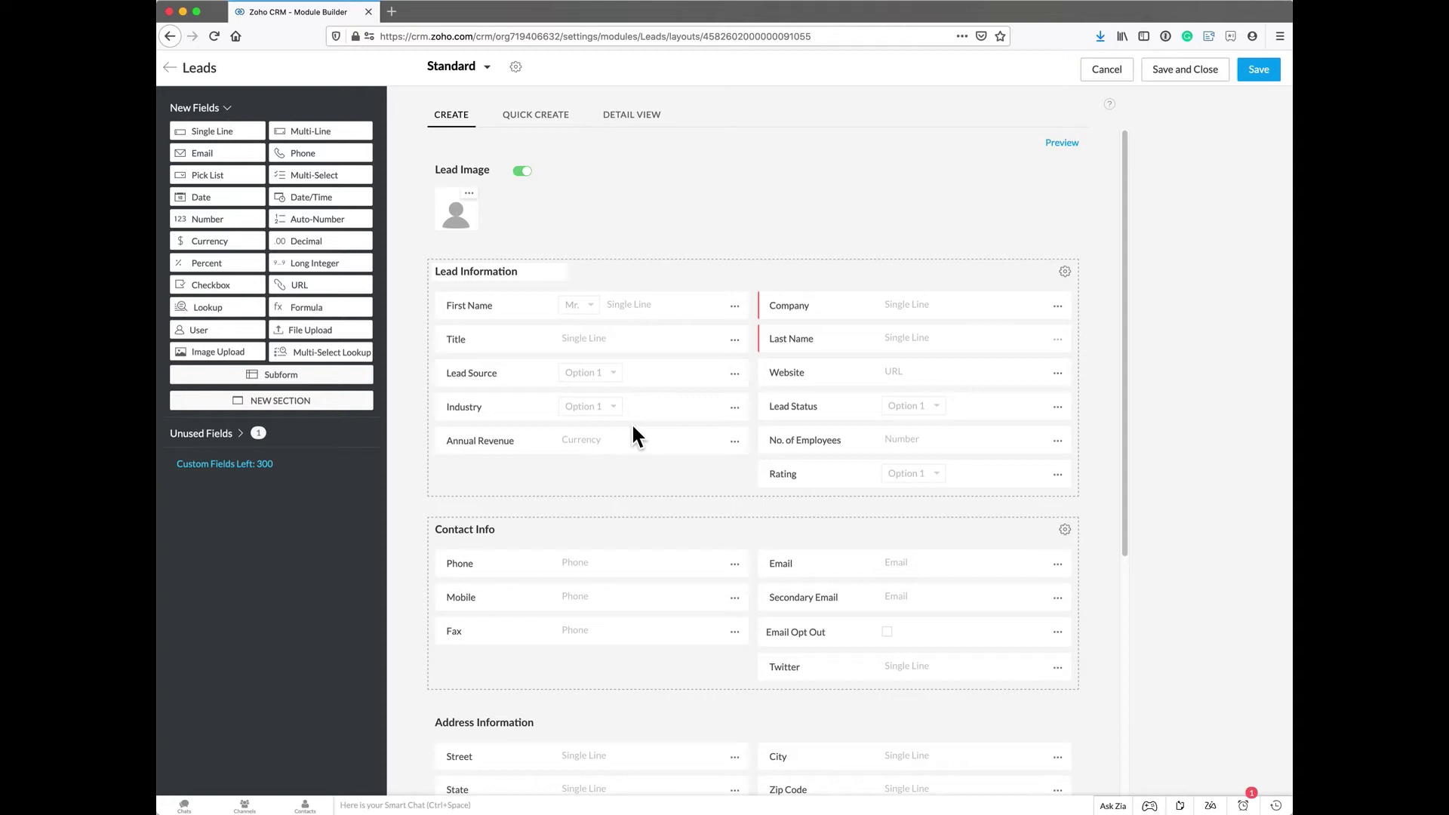
- Attempt to remove Annual Revenue (not allowed), then save the Standard layout and exit the editor
click(735, 442)
click(684, 562)
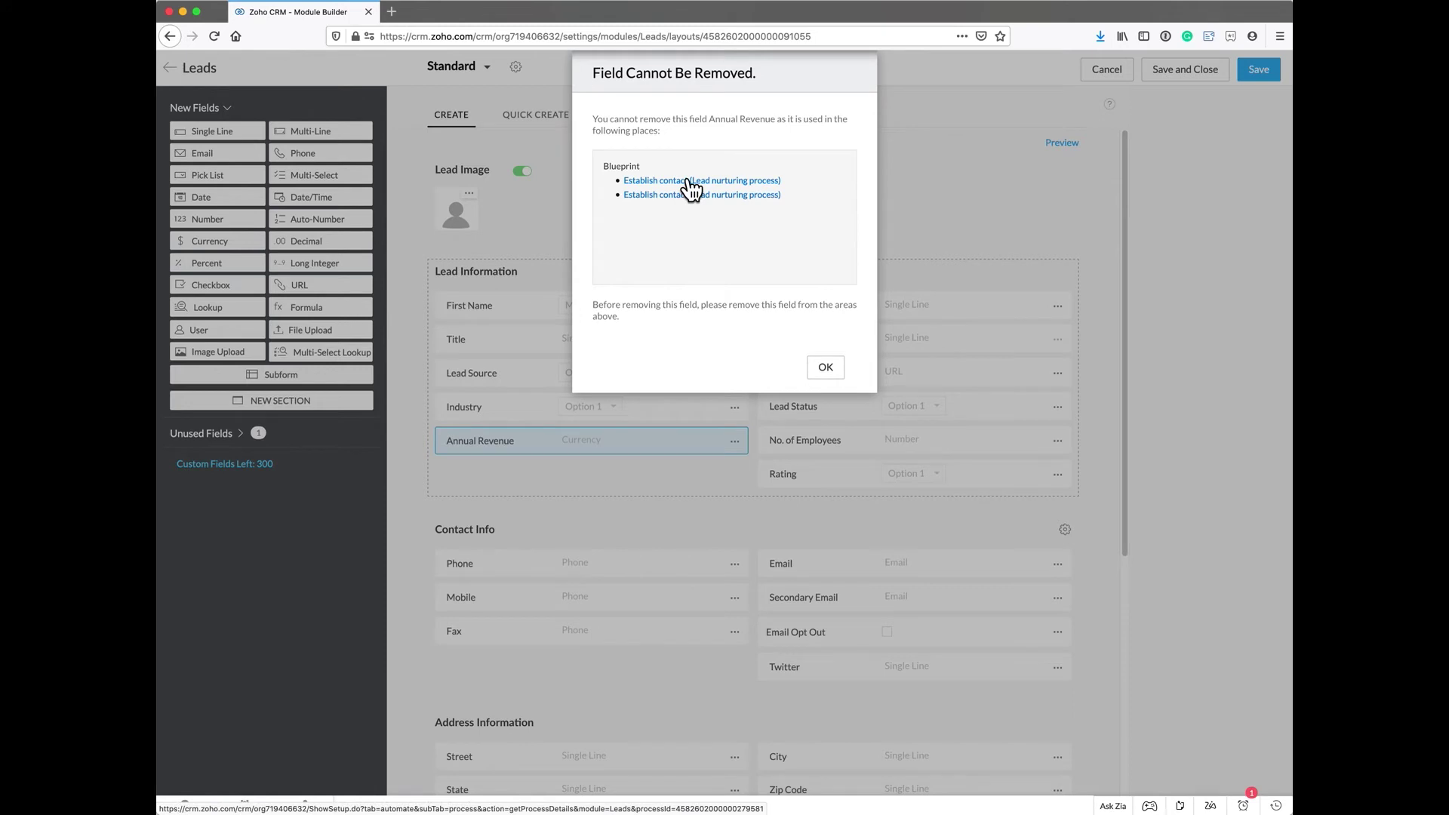
click(825, 368)
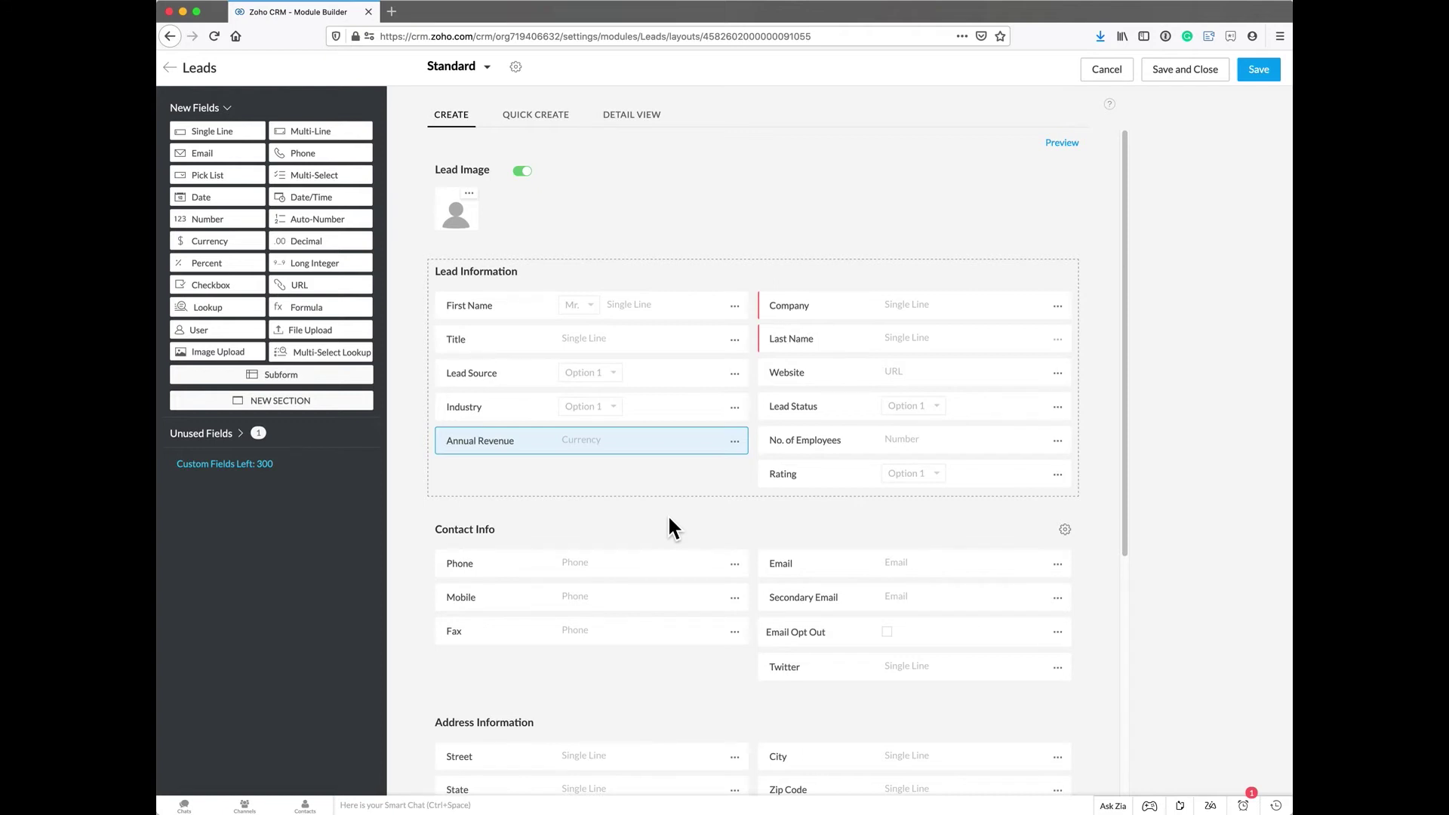
click(1257, 78)
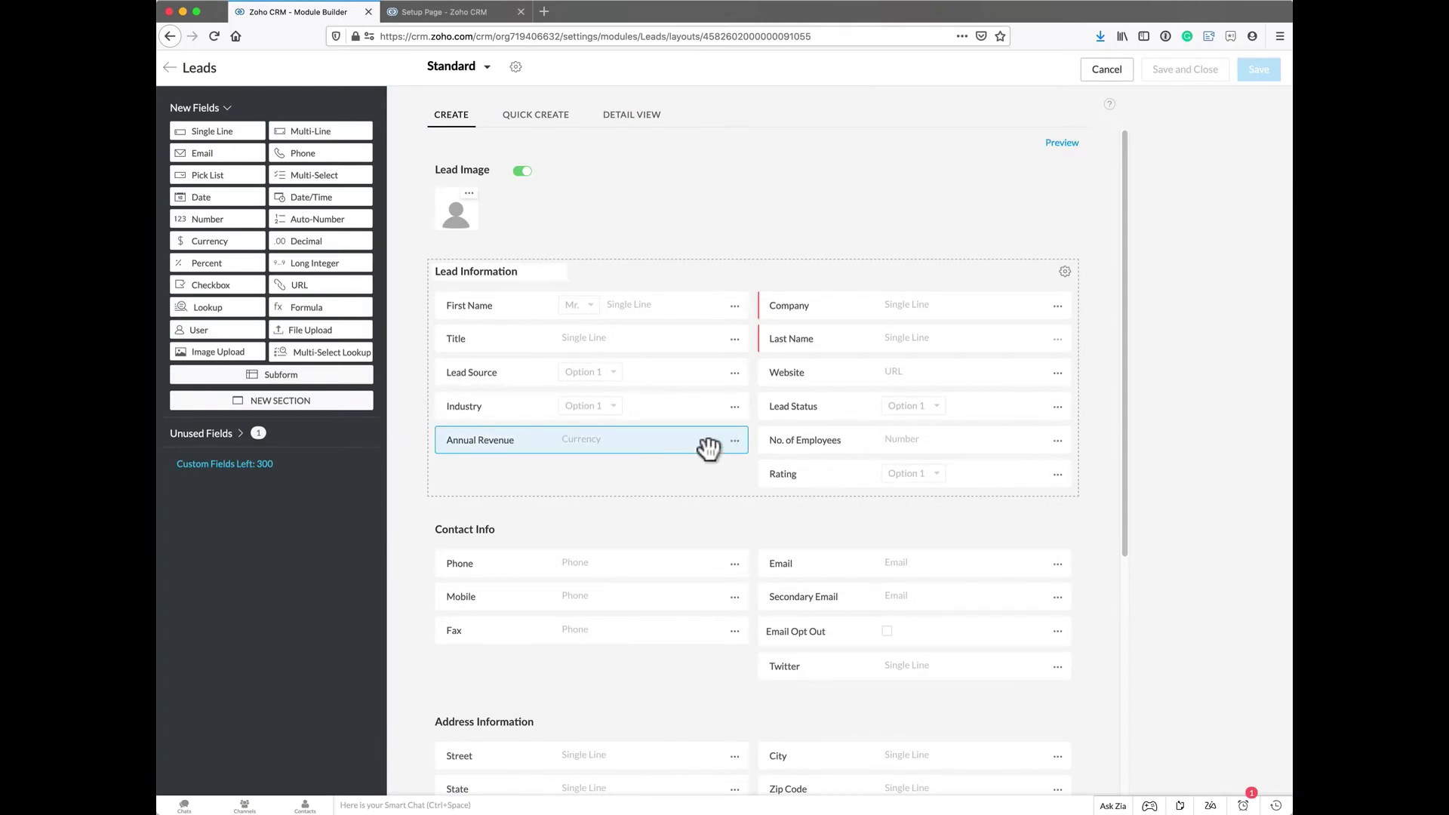
click(1105, 71)
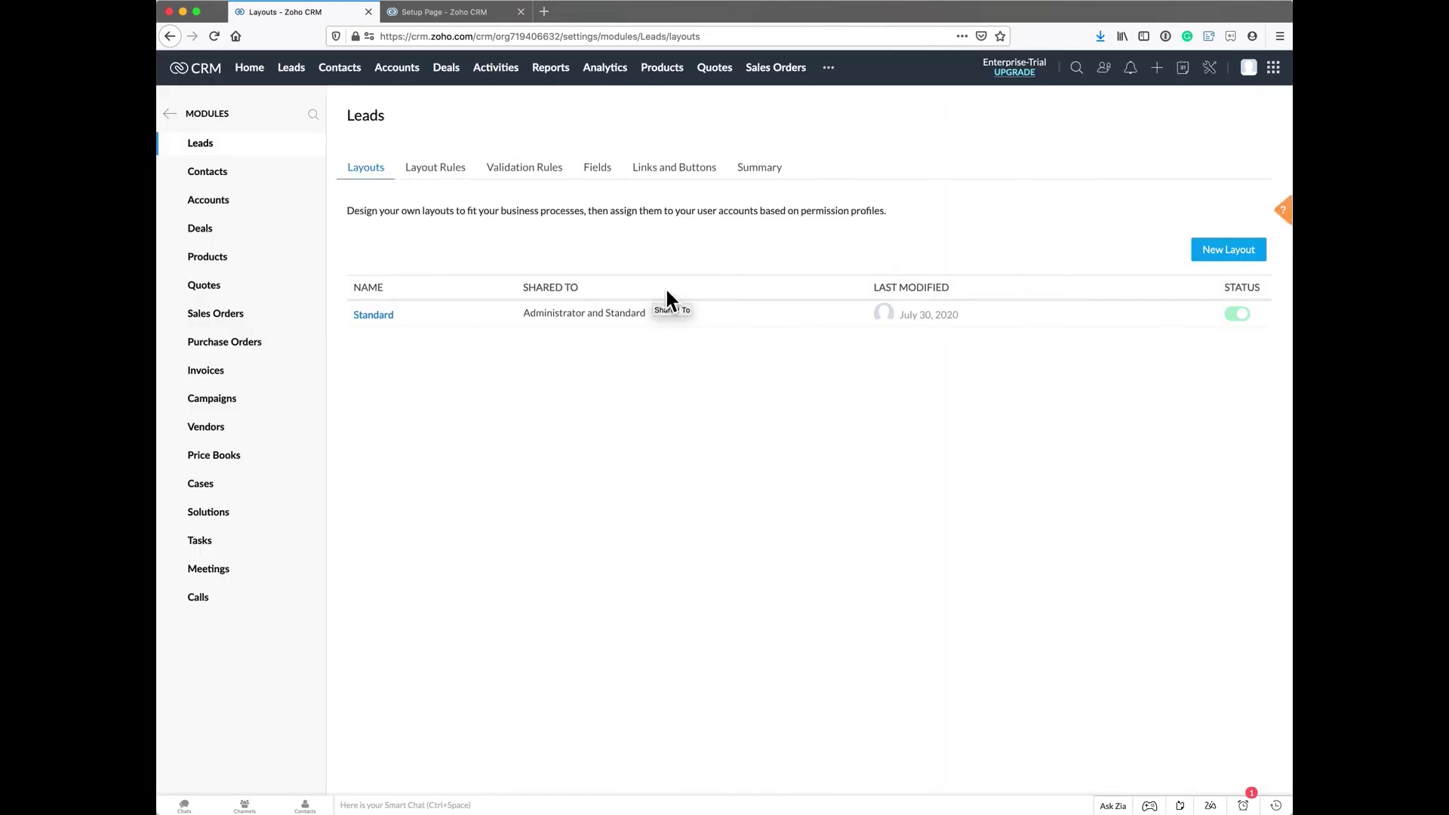
- In Setup's Blueprint page, delete the Task Process Management and Lead nurturing process blueprints
click(1209, 70)
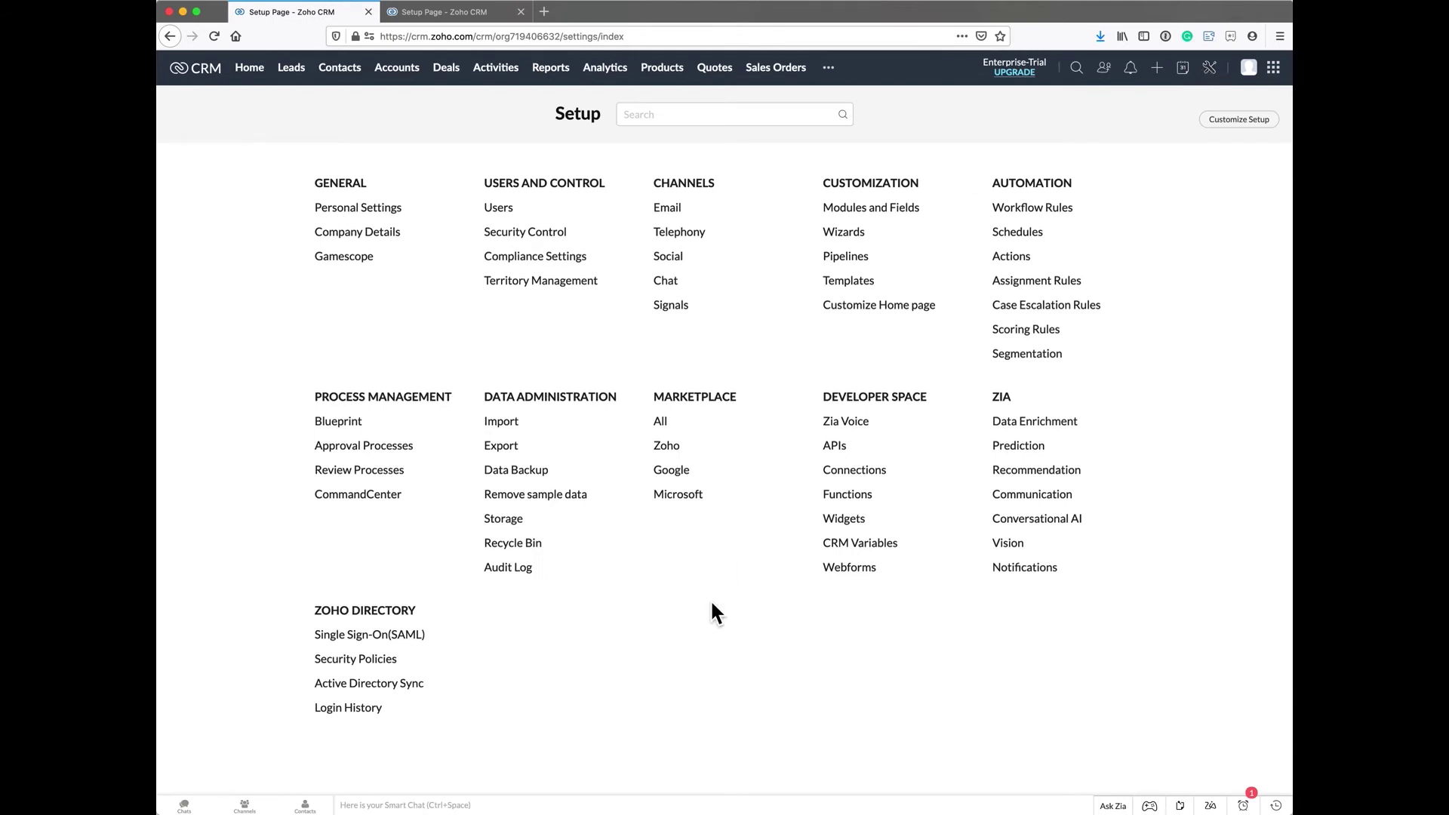
click(338, 421)
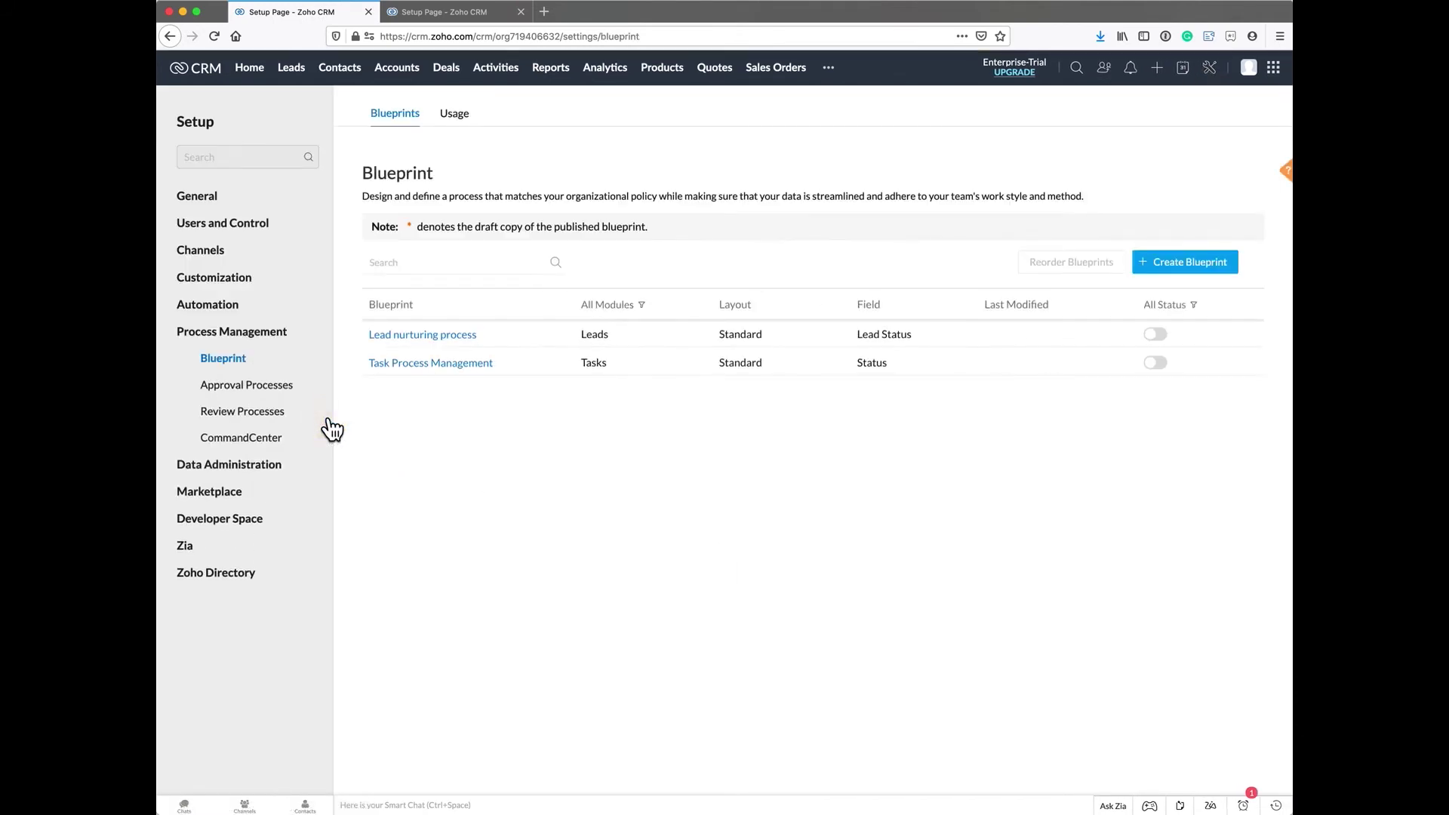
click(505, 363)
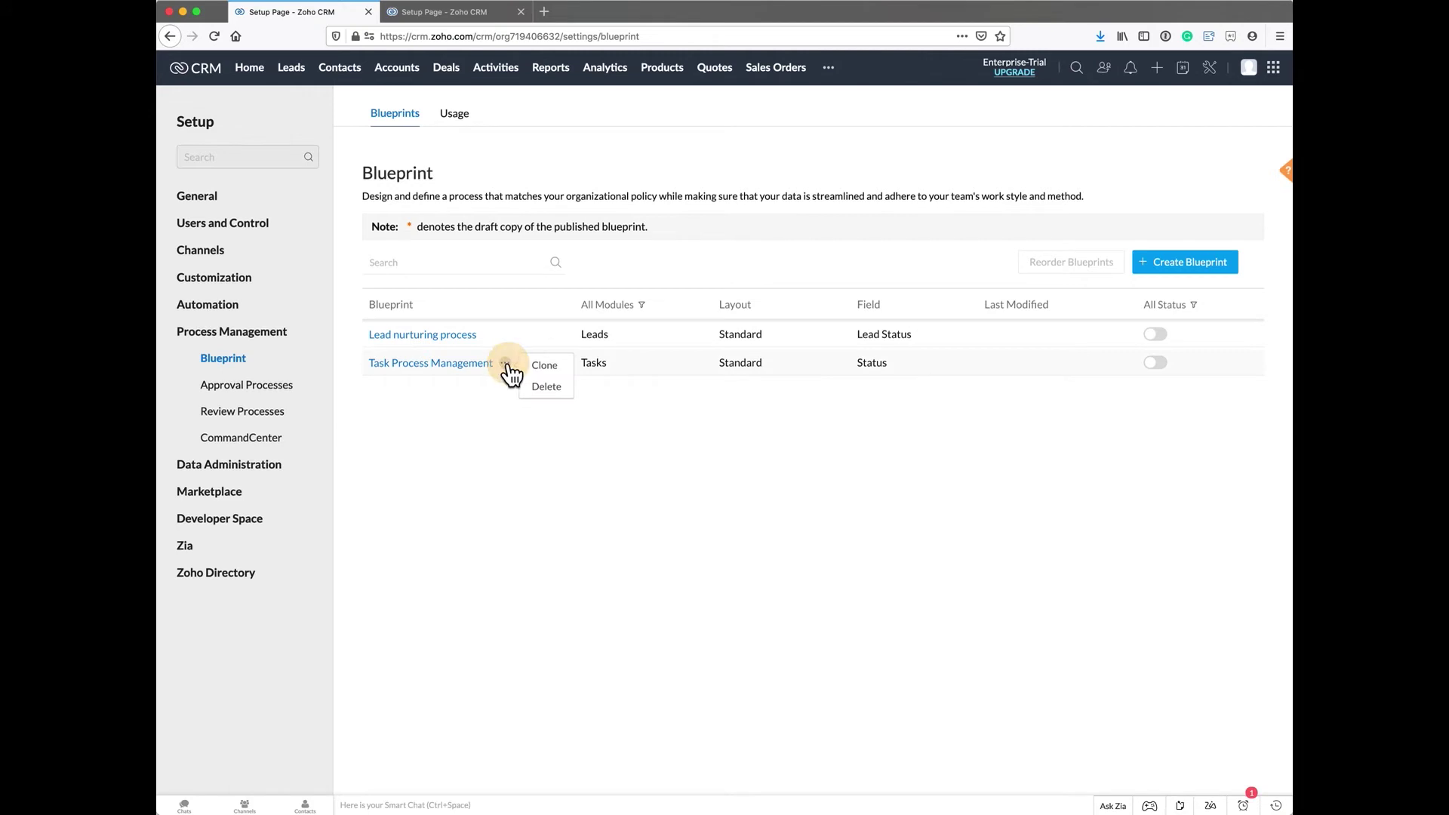
click(547, 387)
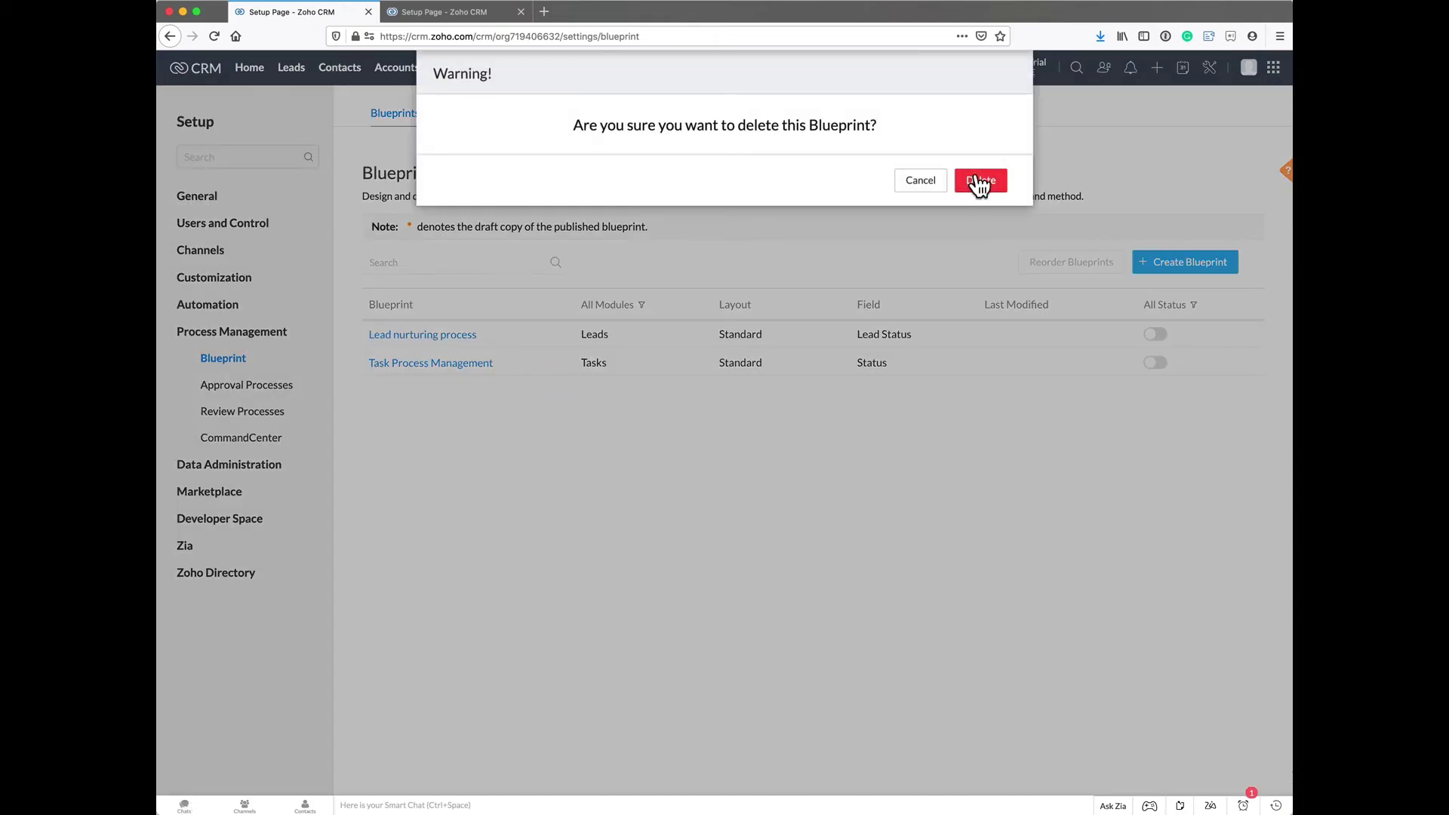
click(979, 182)
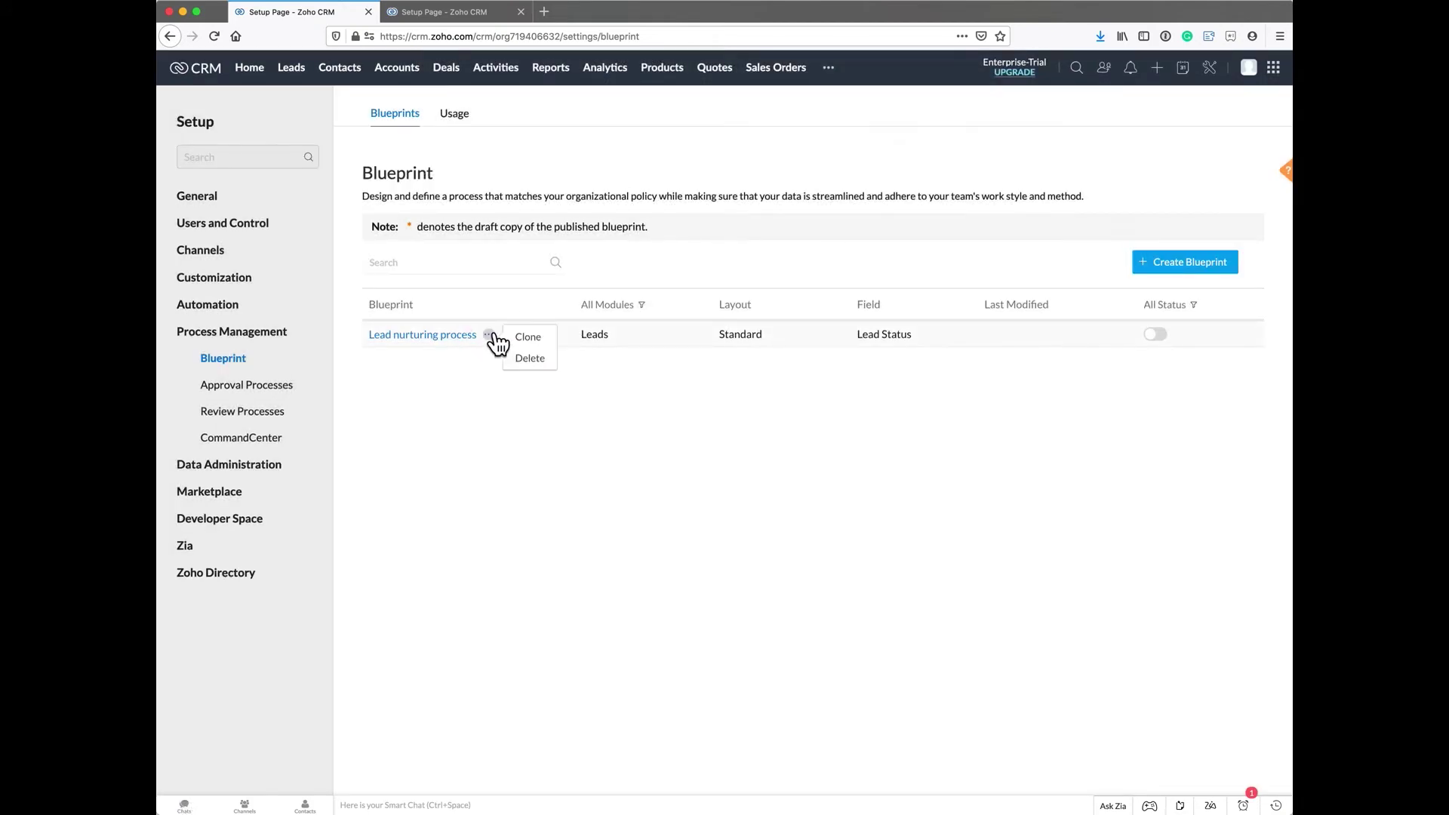
click(529, 358)
click(977, 188)
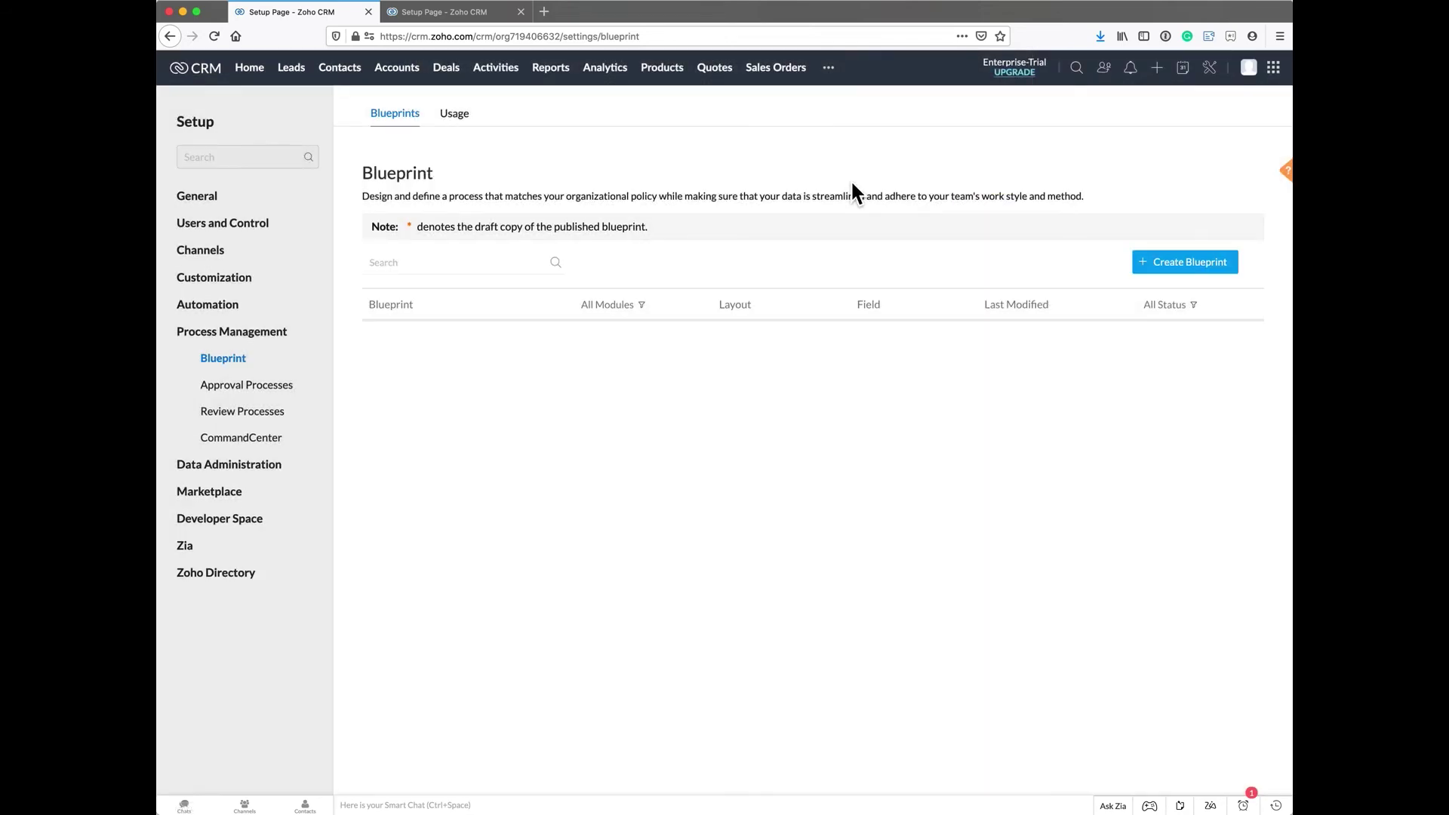
- Return to Customization > Modules and Fields and open the Leads Standard layout again
click(208, 280)
click(259, 308)
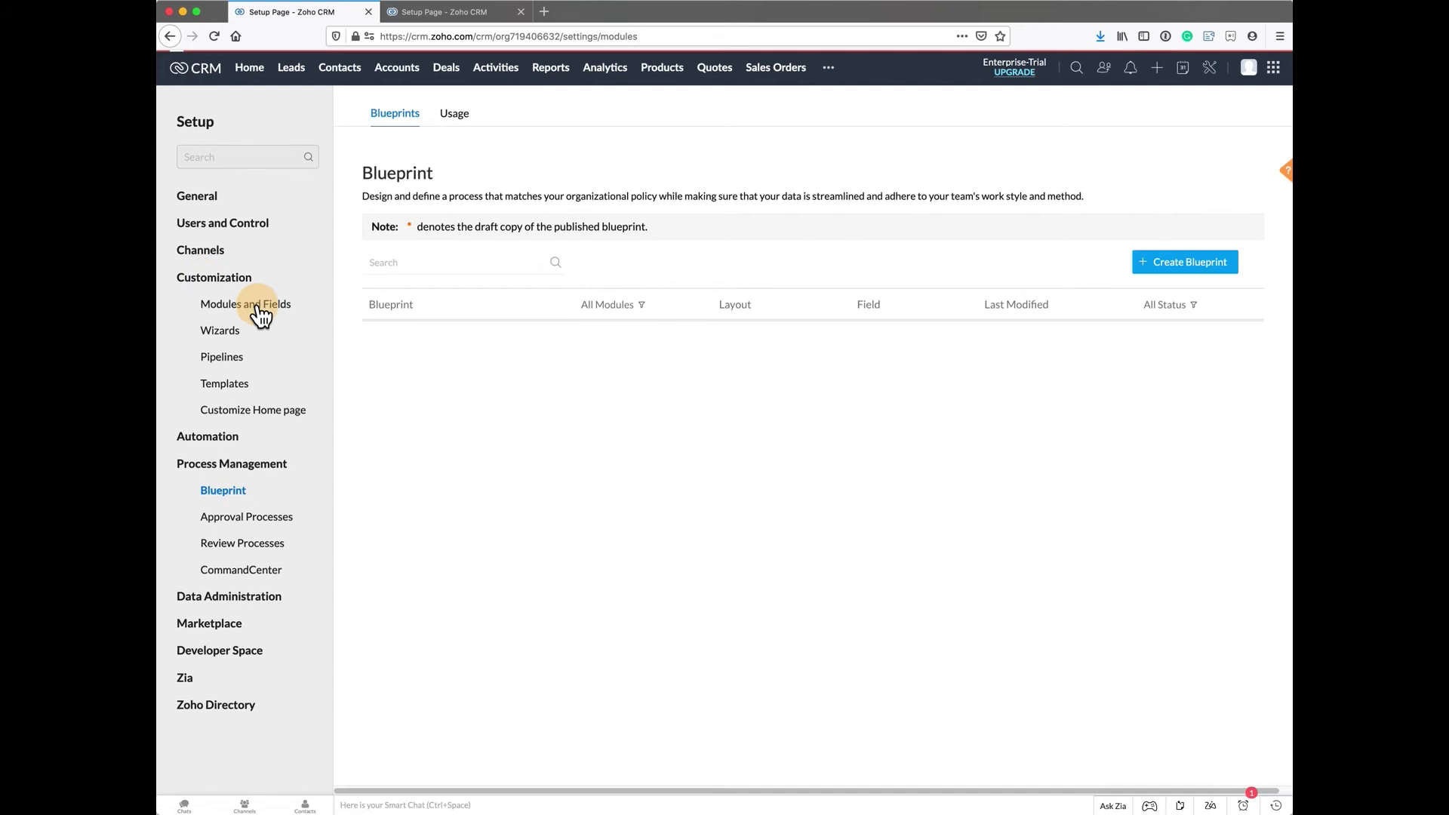
click(405, 239)
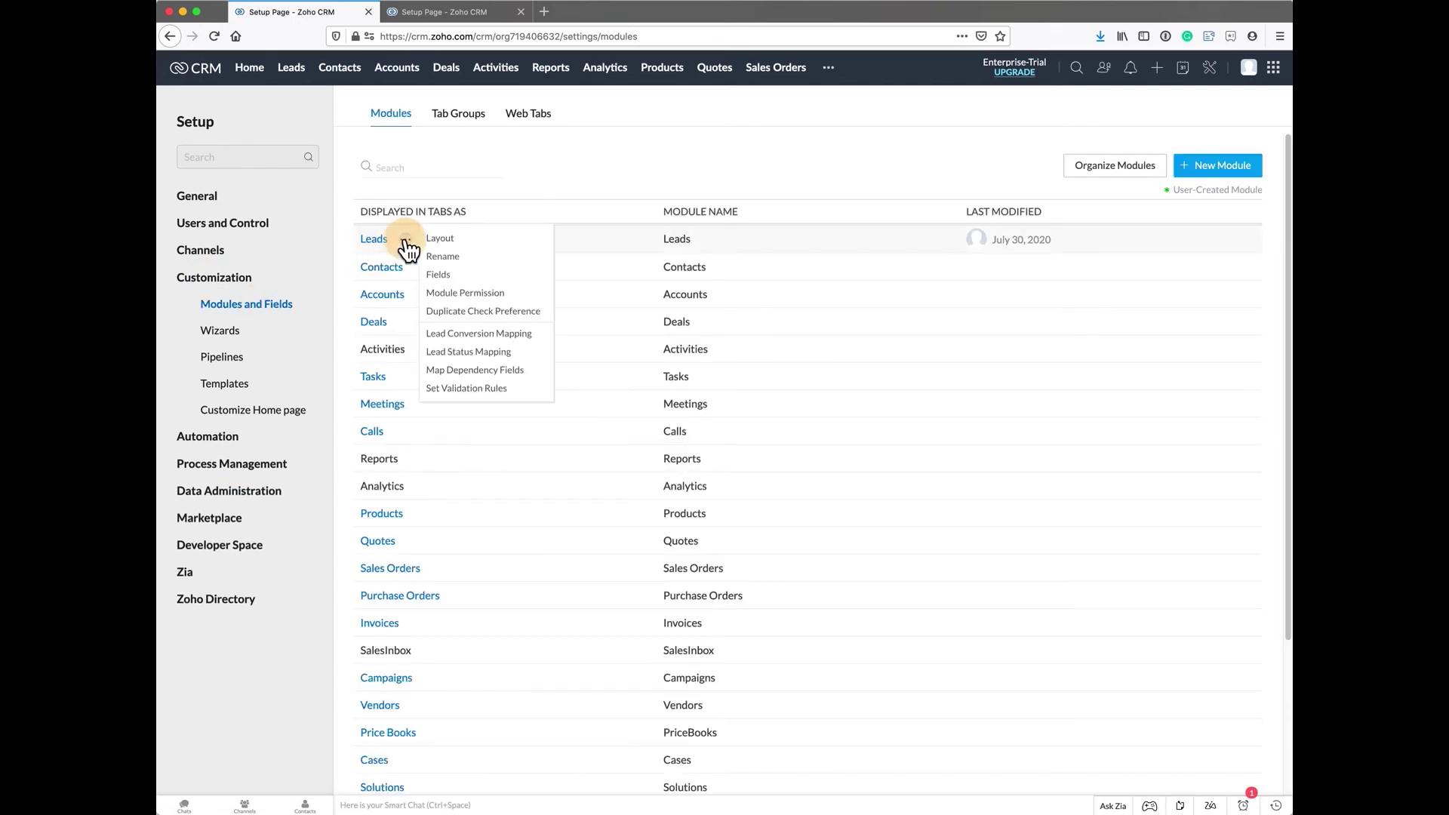
click(445, 240)
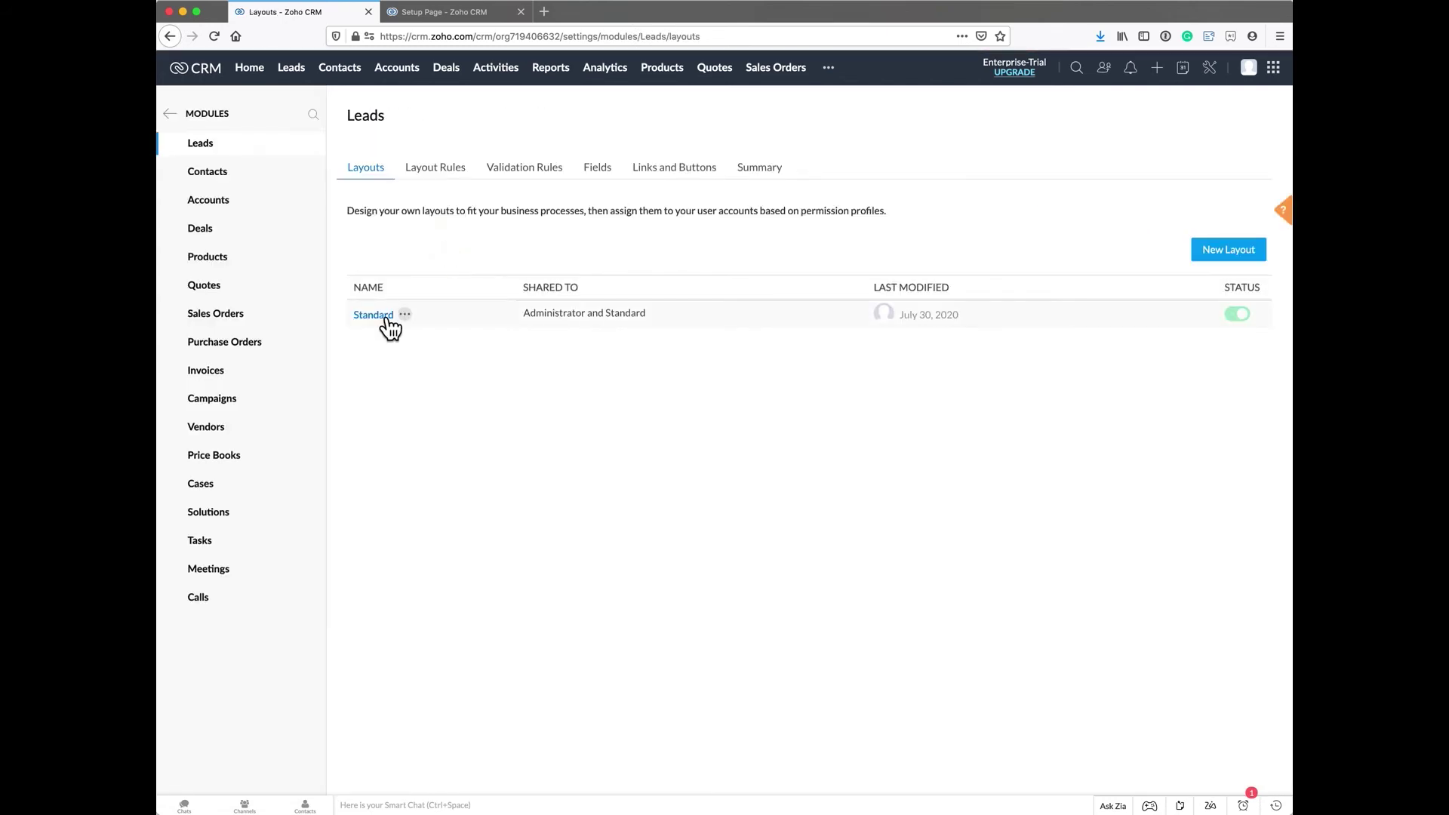
click(382, 319)
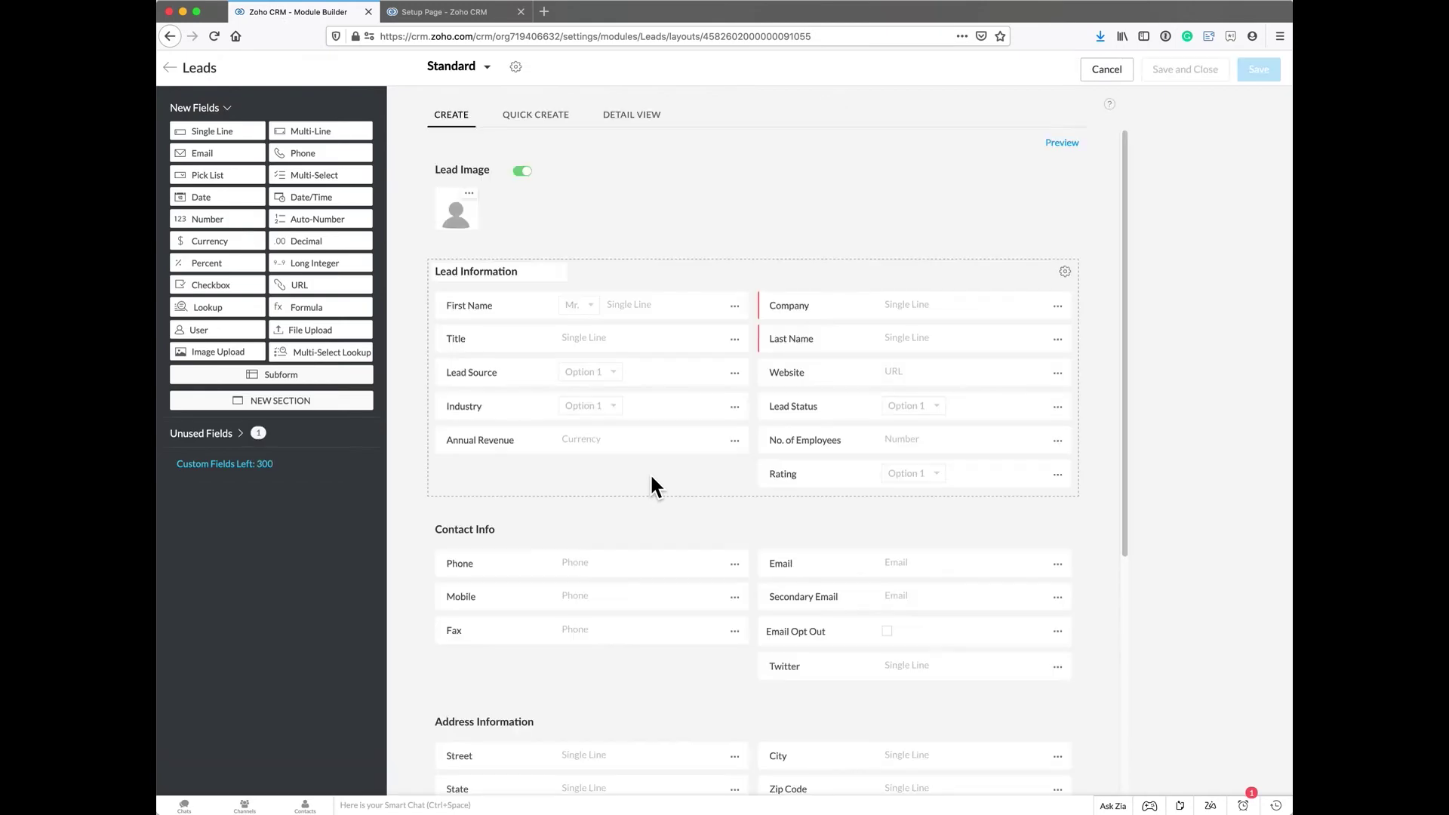
- Remove the Annual Revenue and Rating fields from the layout, confirming each removal
click(735, 444)
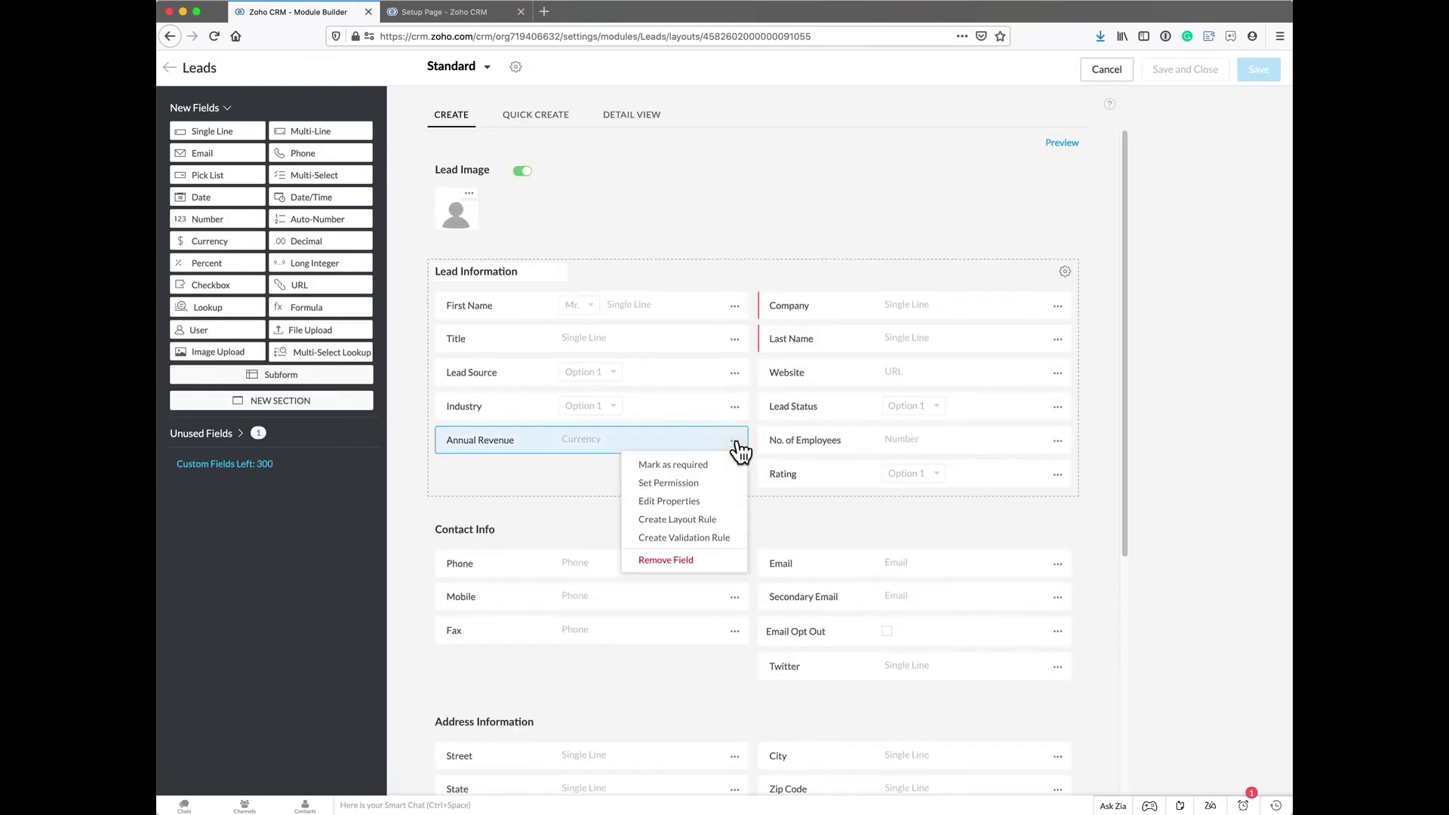
click(689, 560)
click(739, 489)
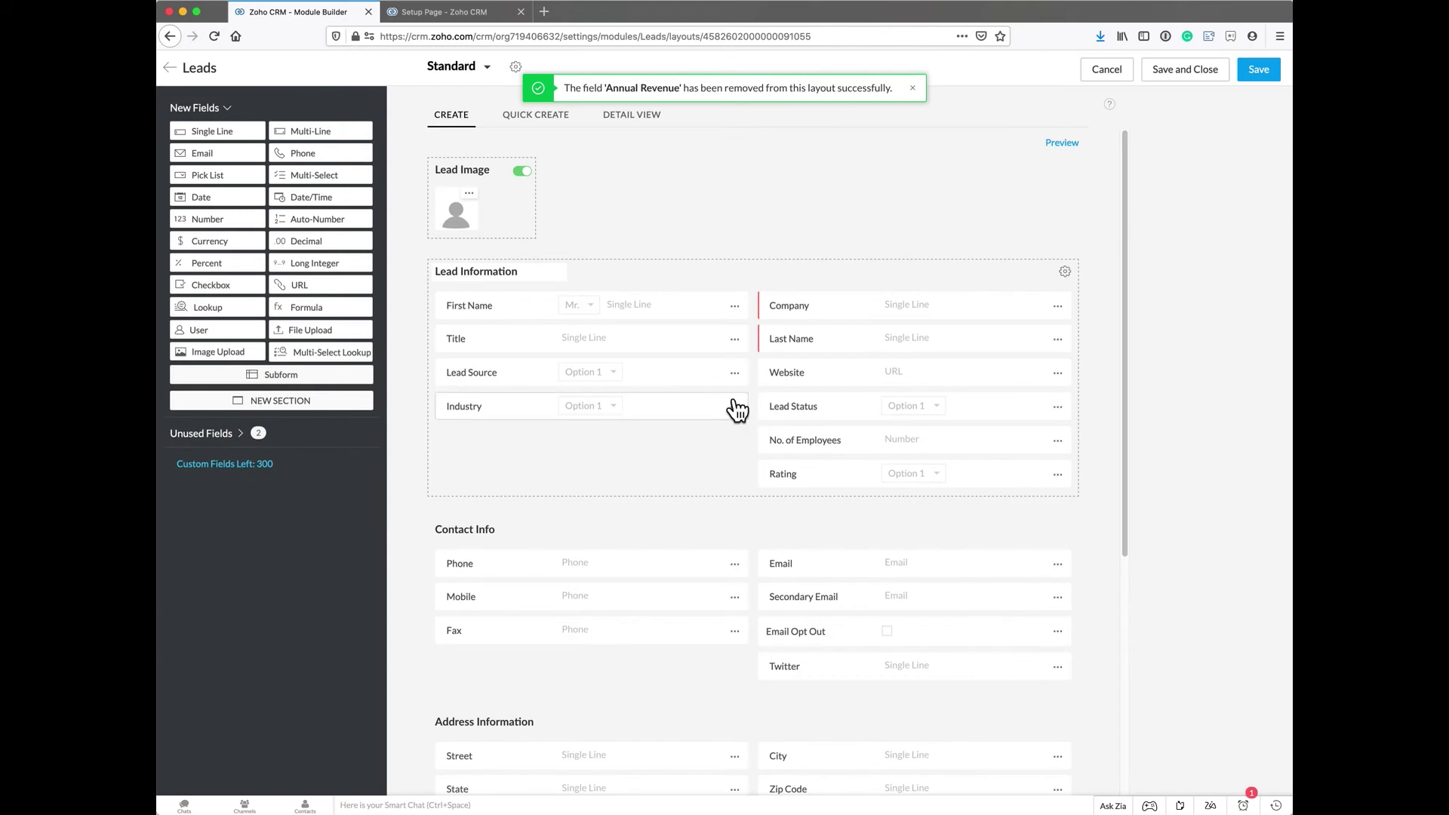
click(1057, 475)
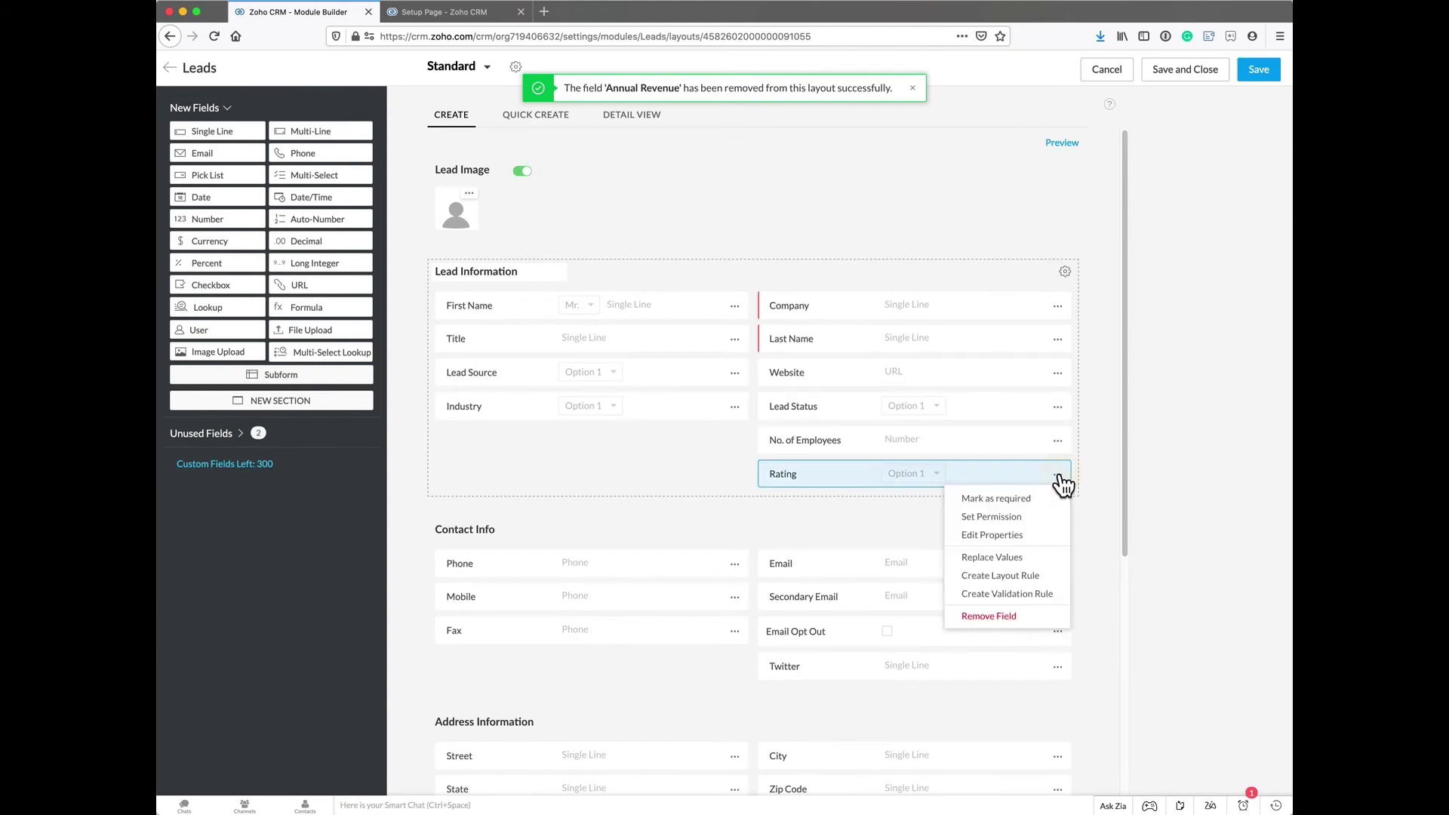
click(990, 617)
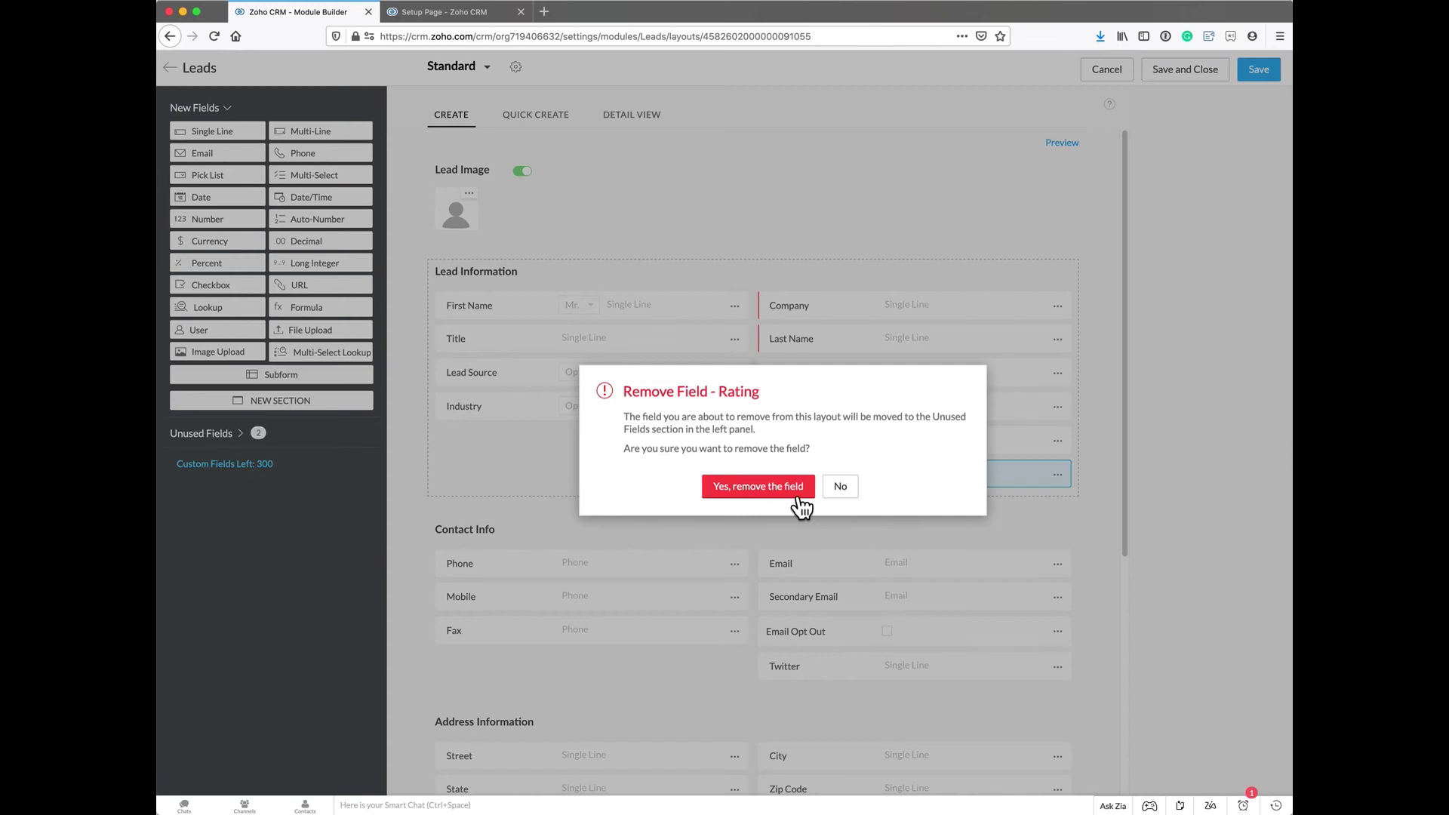
click(758, 486)
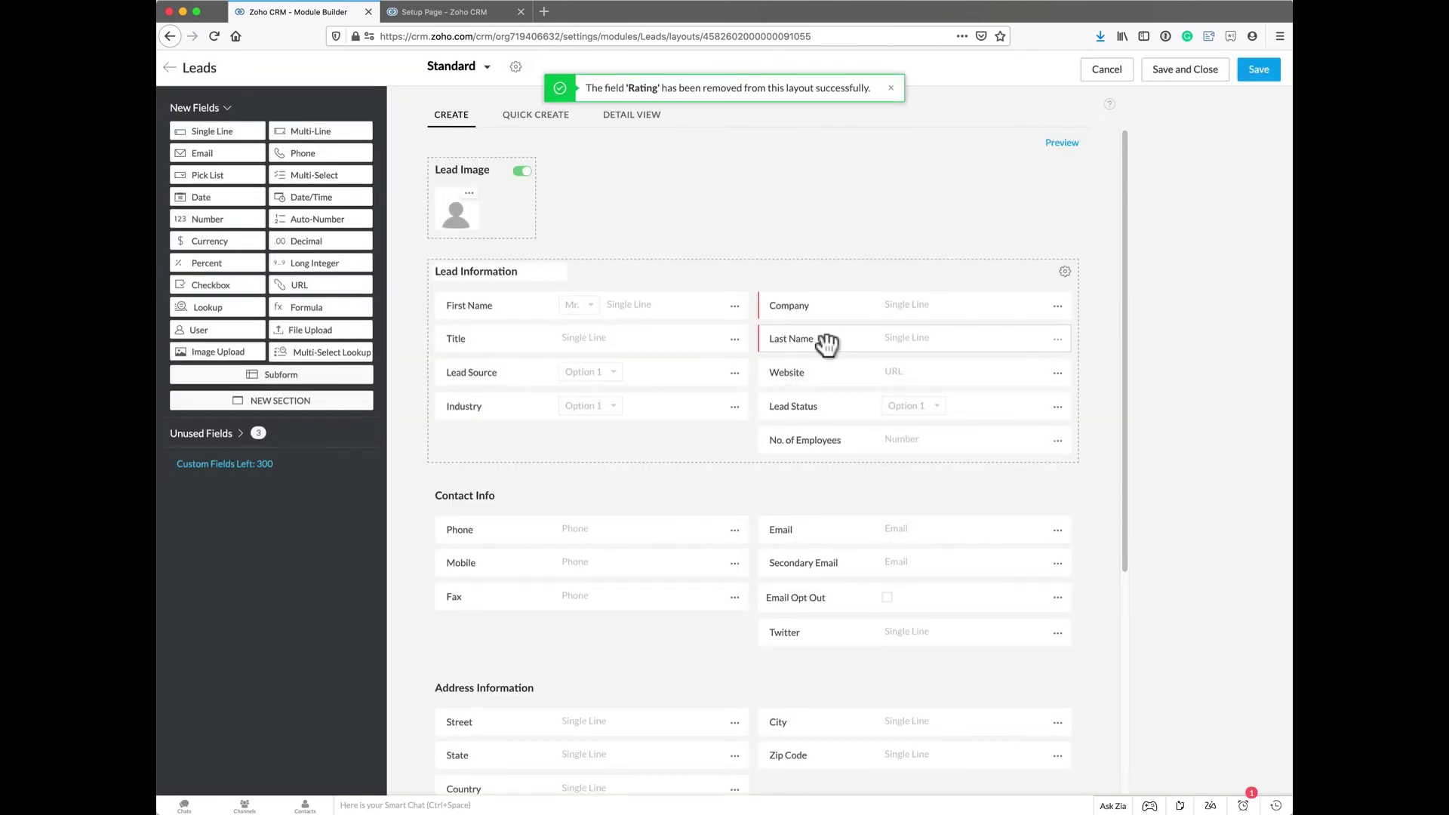
- Put Last Name beside First Name, Company under First Name and Title on the right, then save
drag(828, 338, 825, 311)
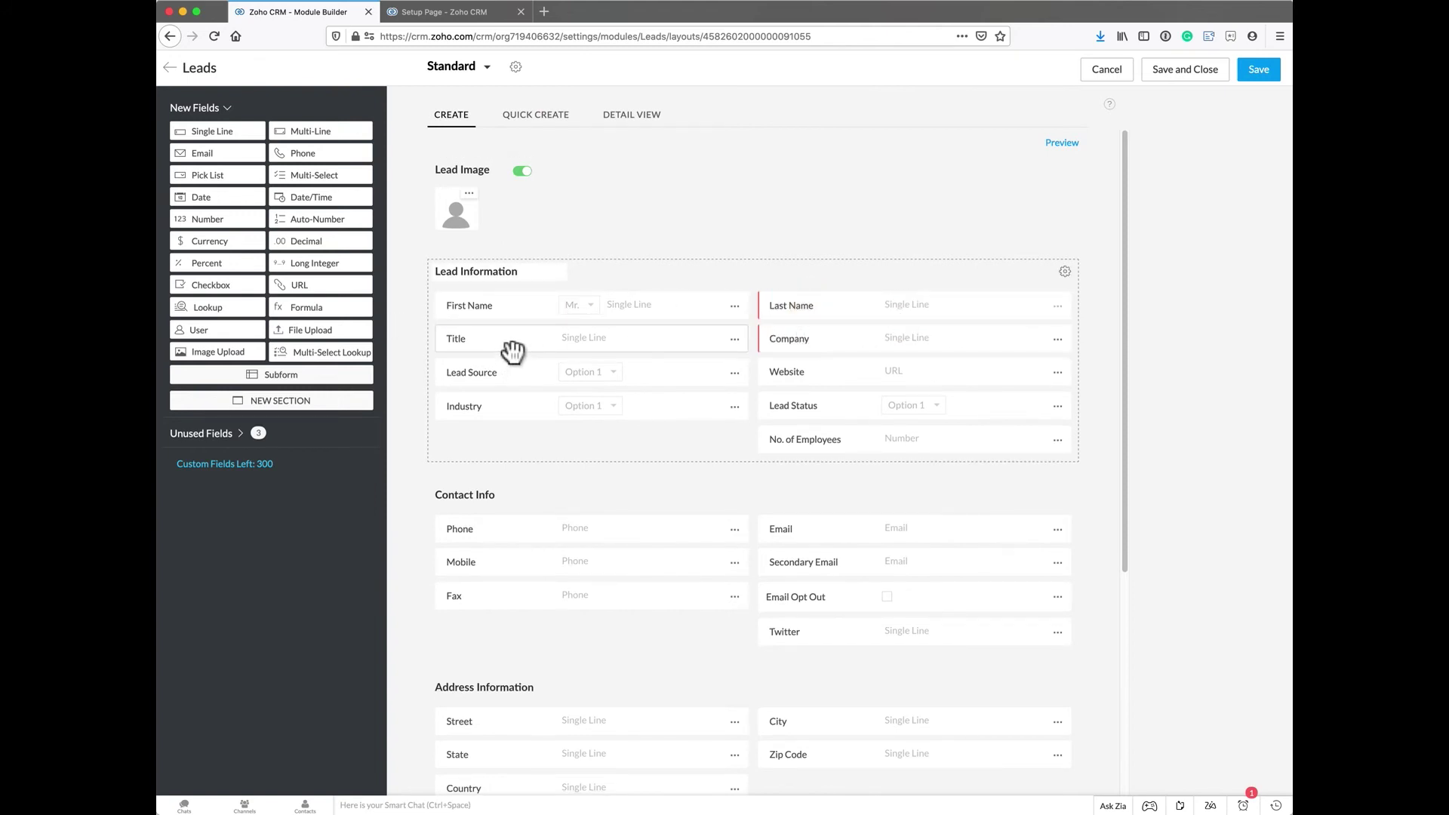
mouse_move(512, 351)
mouse_down()
mouse_move(861, 354)
mouse_move(511, 349)
mouse_move(531, 365)
mouse_up()
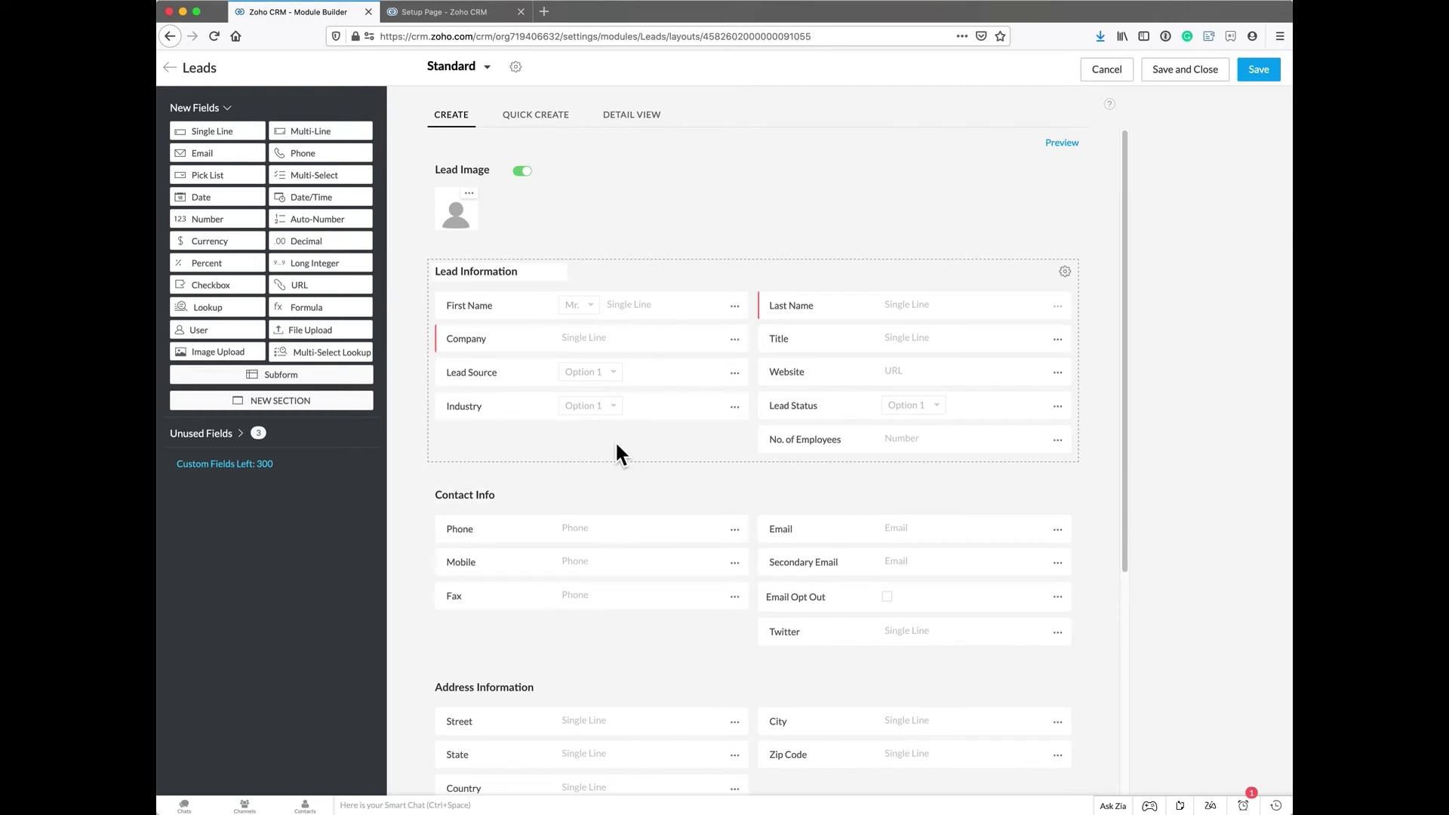
scroll(720, 690, down, 5)
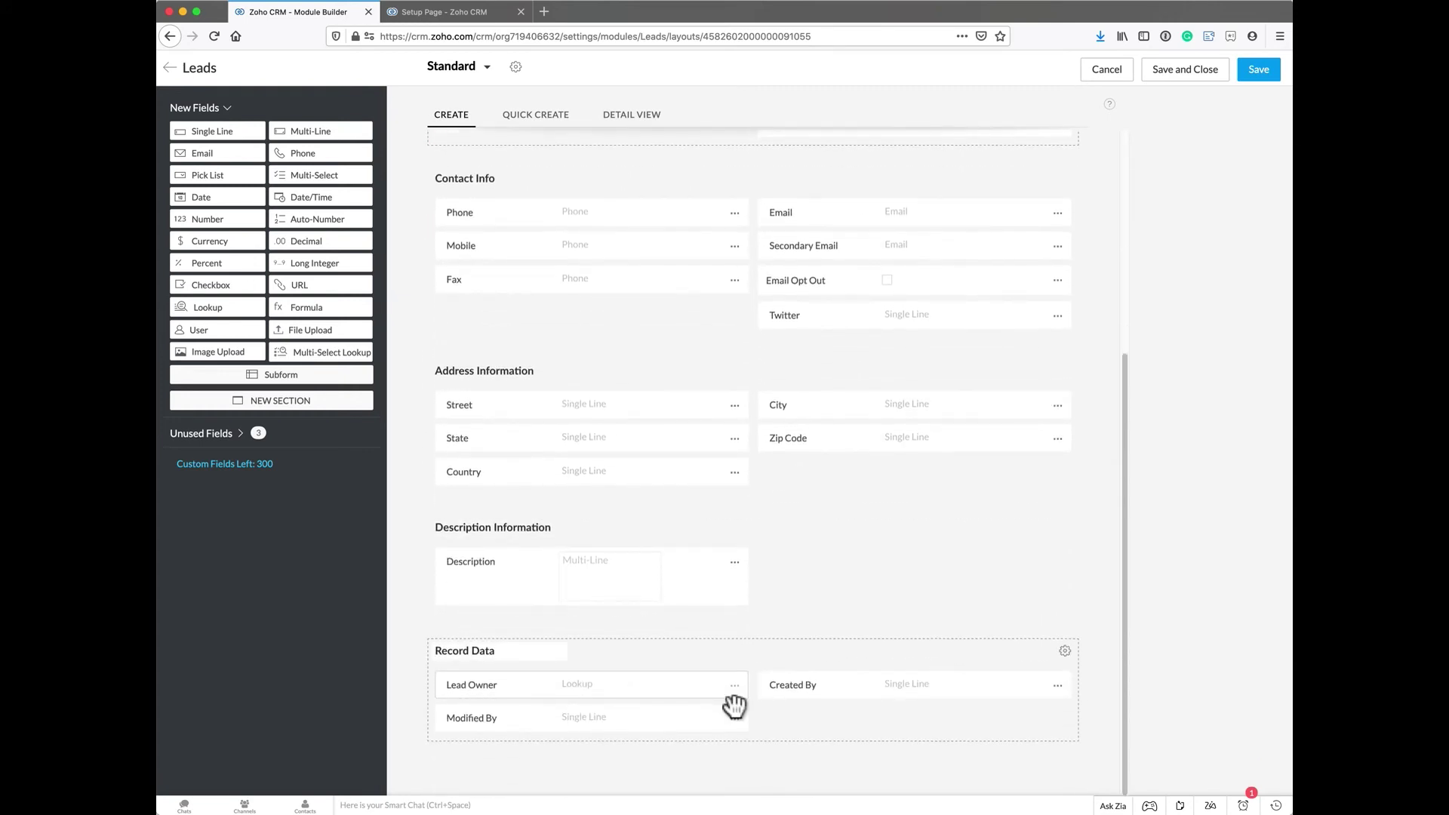
scroll(726, 544, up, 5)
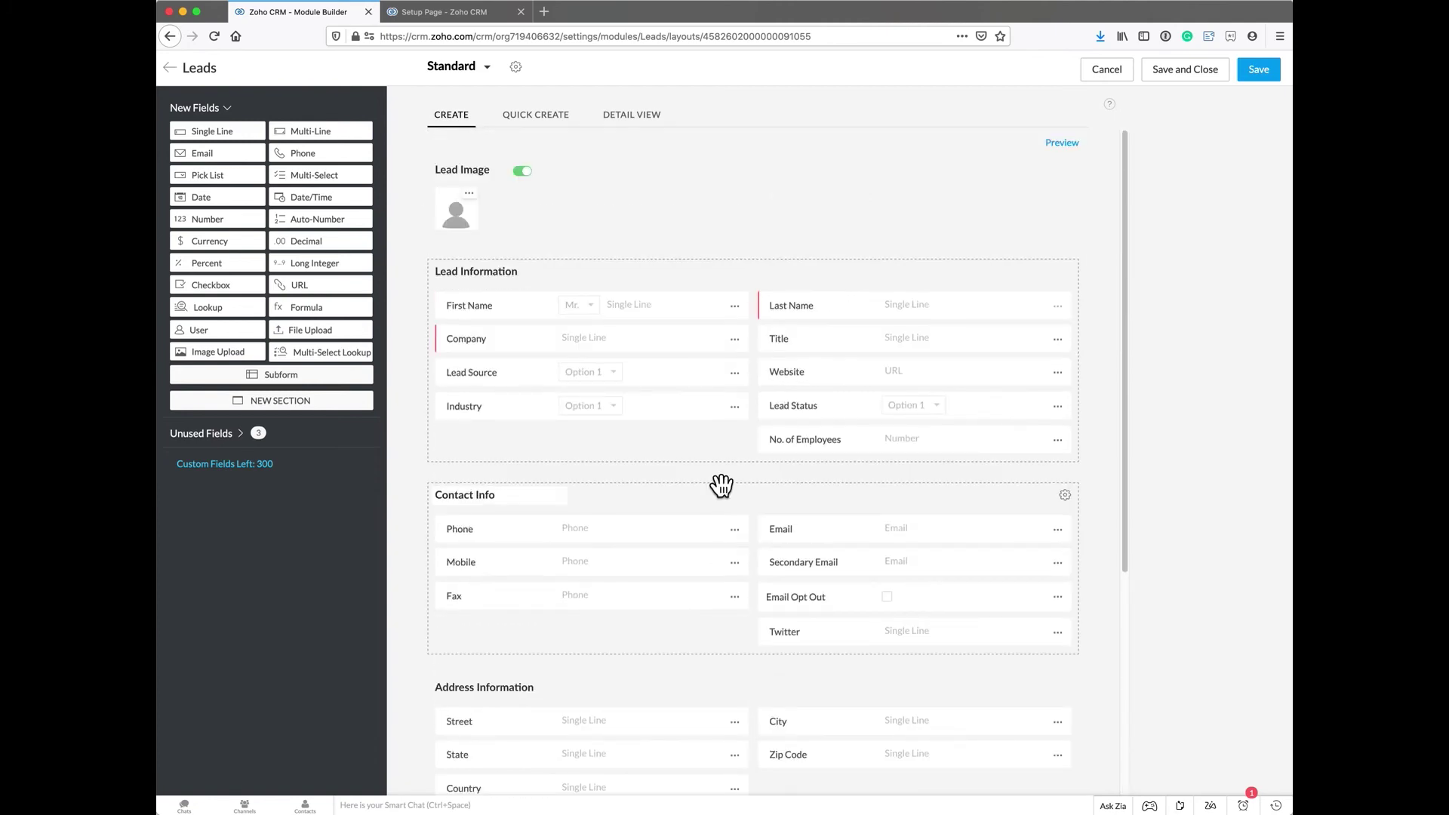
click(1258, 71)
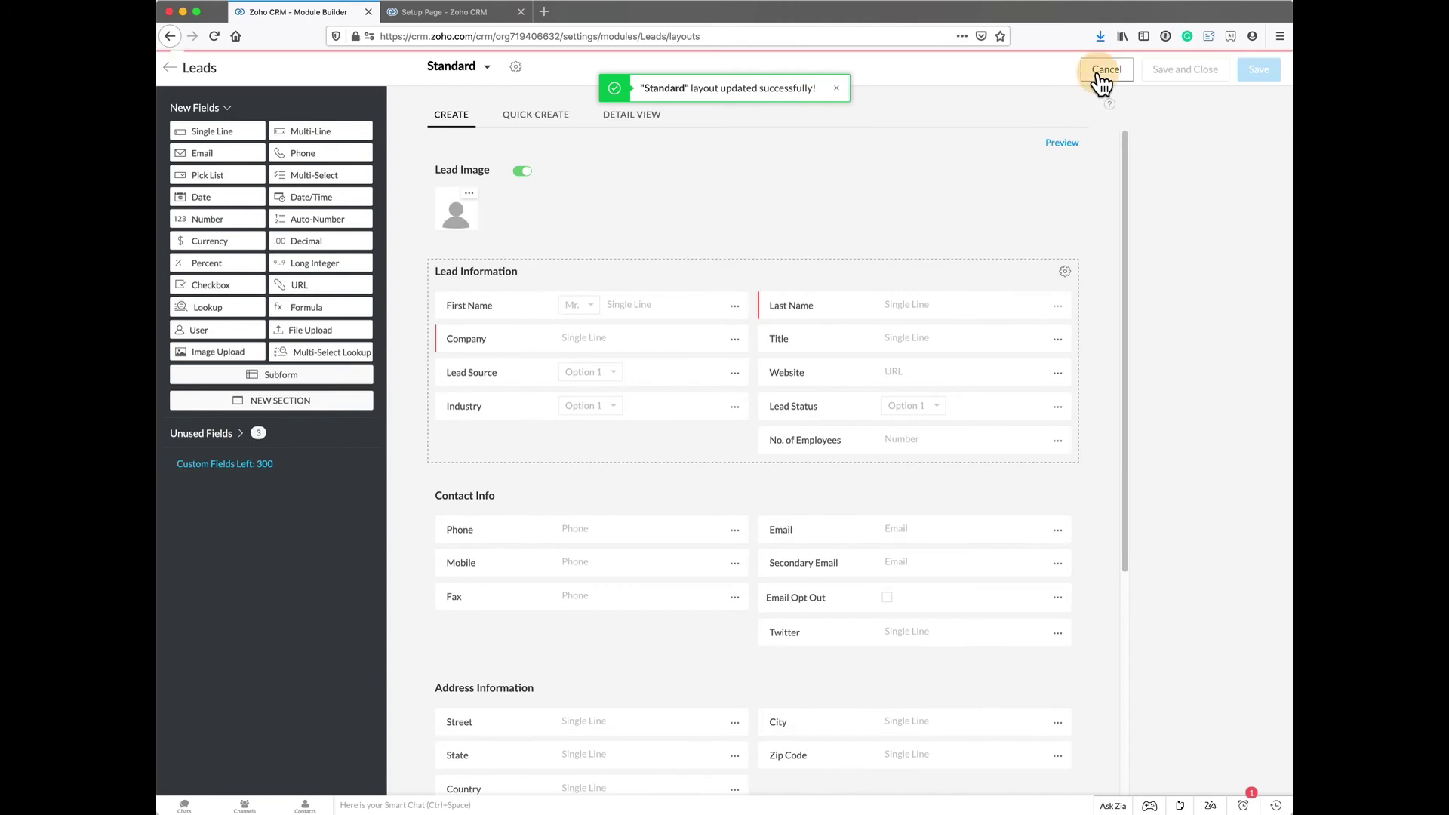
- Exit the layout builder and open the sample lead to review its reorganized sections, Lead Information through Record Data
click(1107, 70)
click(290, 69)
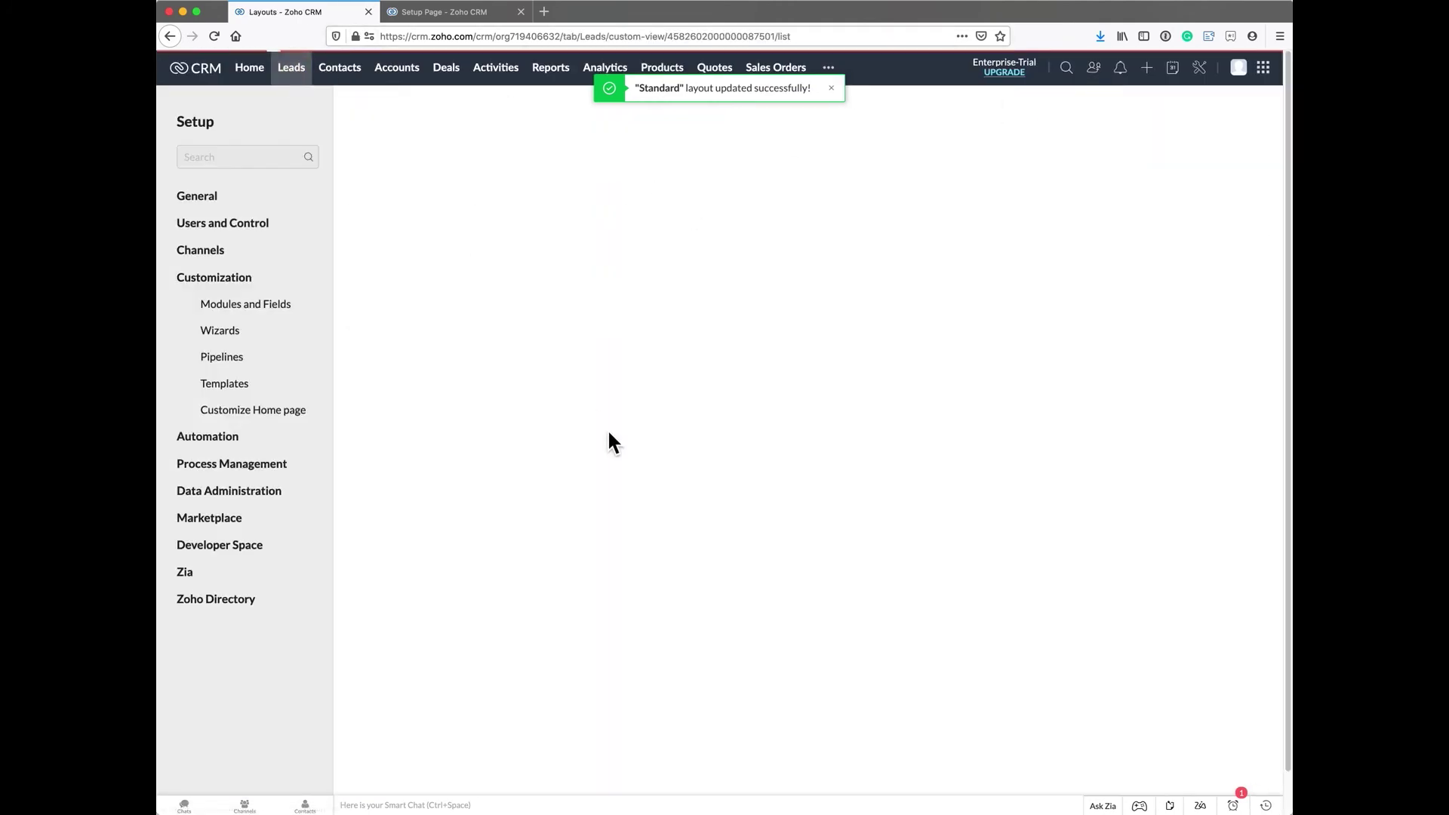
click(575, 170)
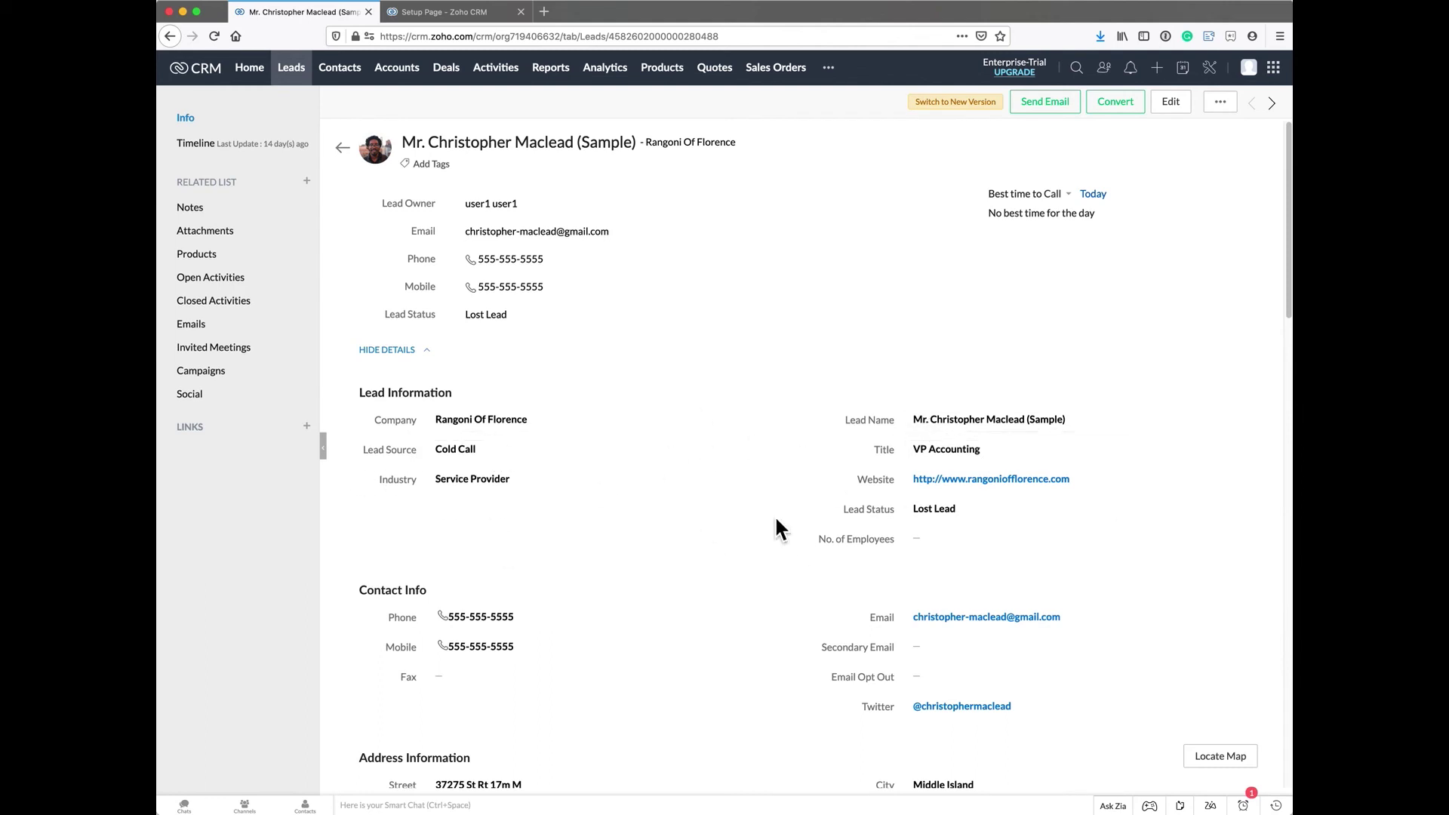
scroll(774, 515, down, 5)
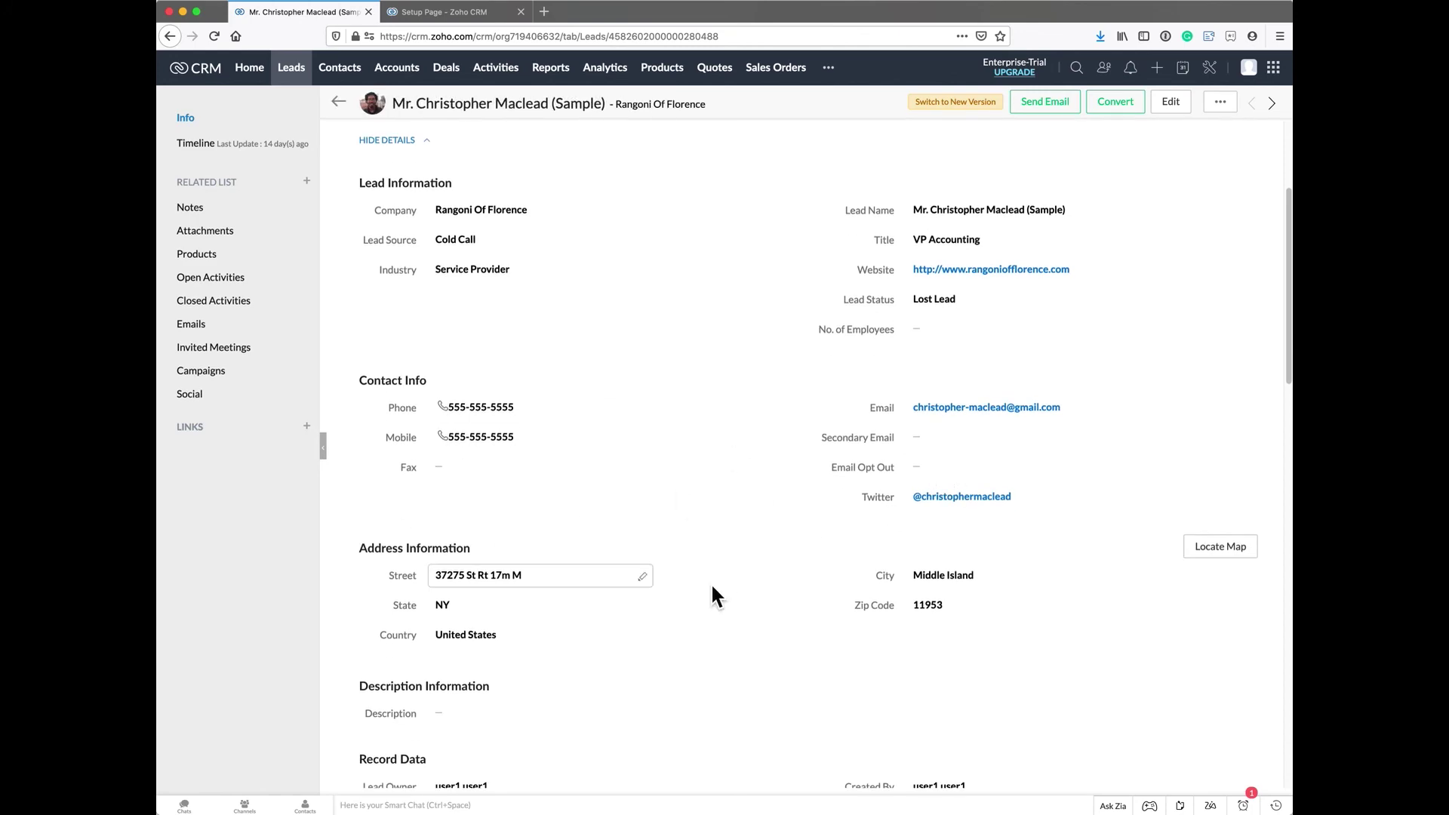
scroll(710, 593, down, 5)
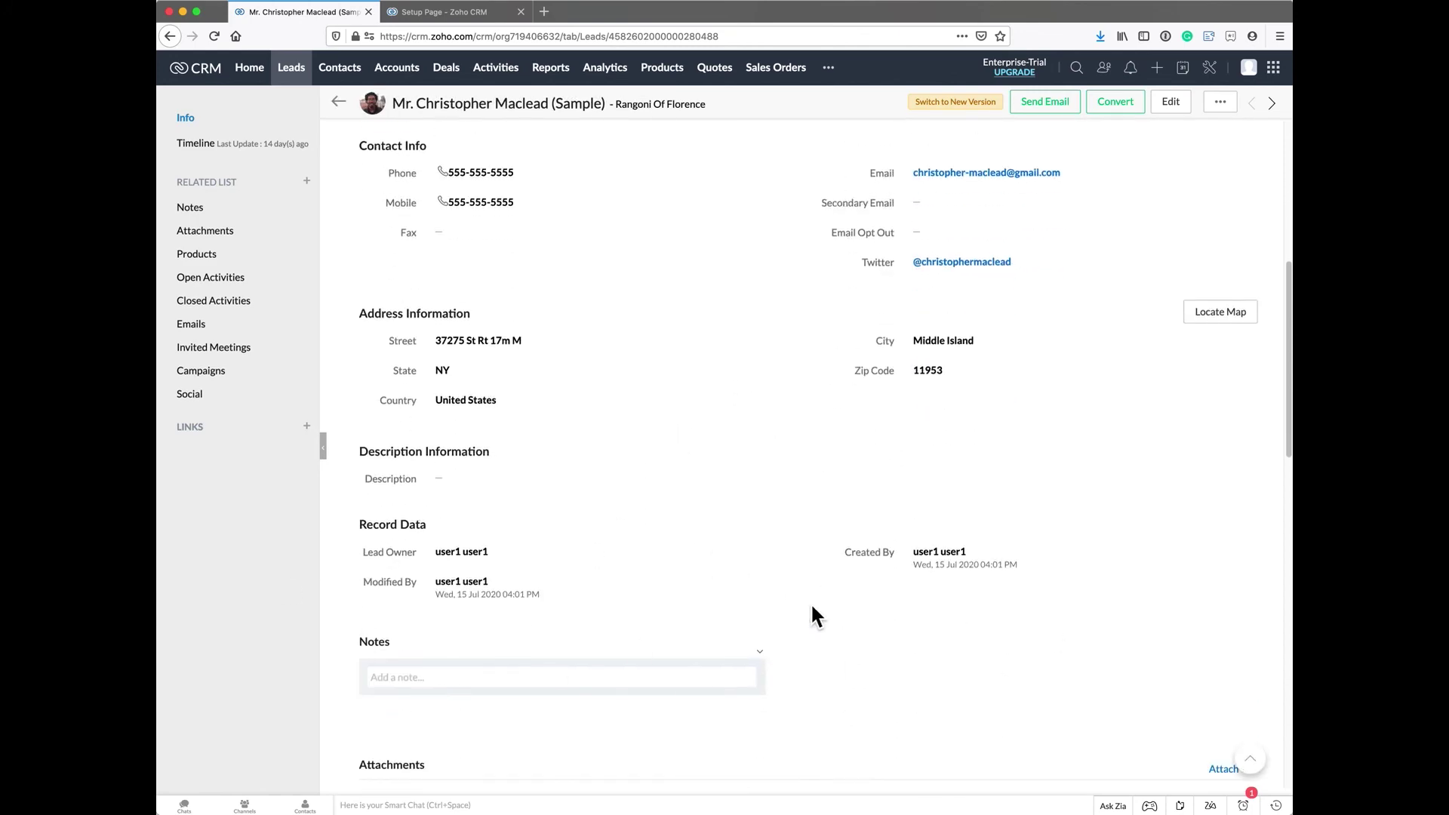
scroll(794, 557, up, 10)
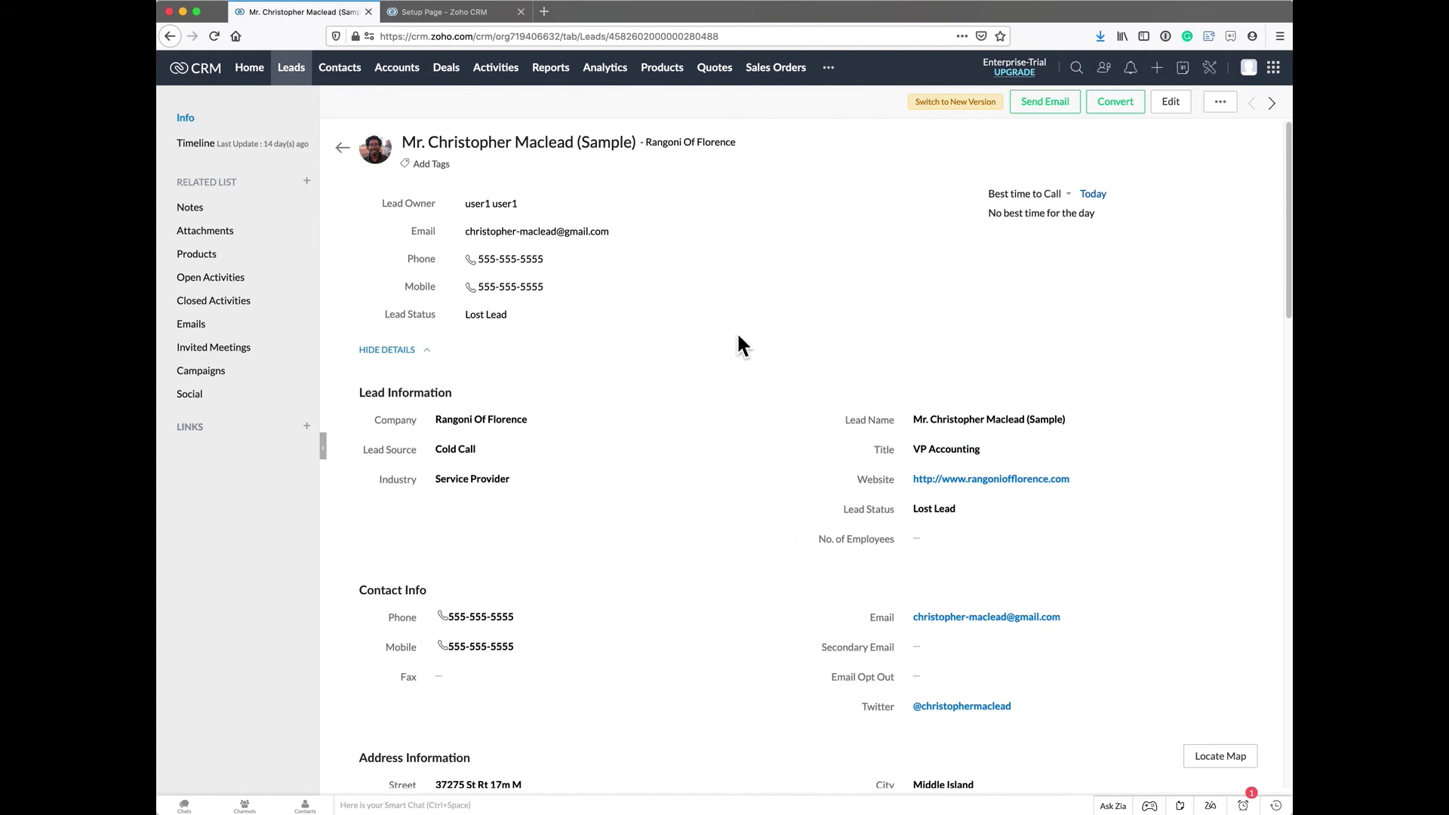